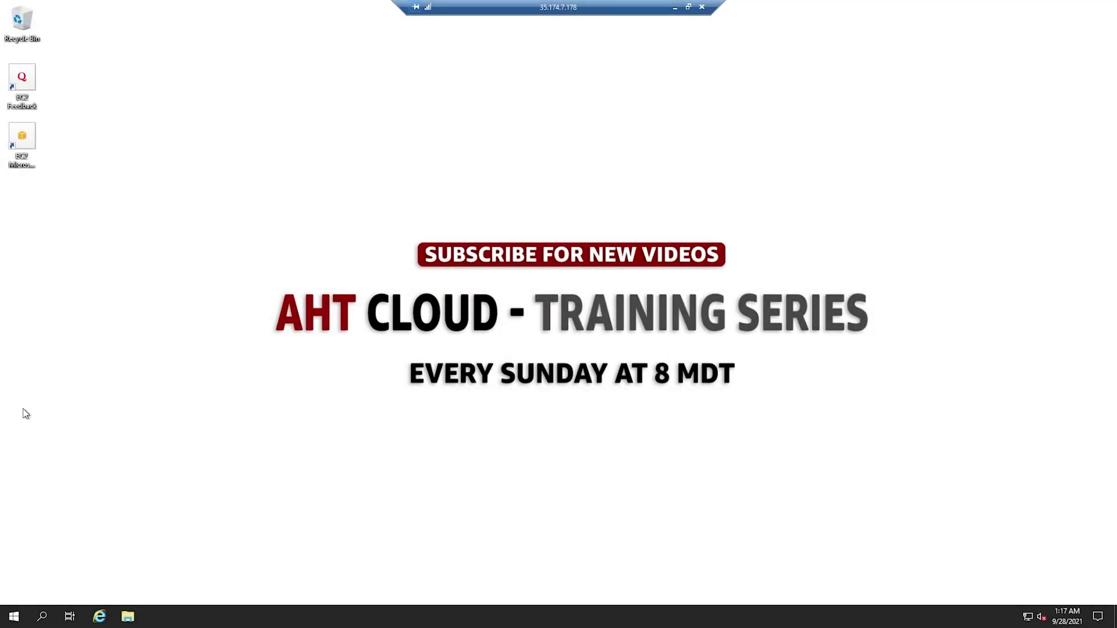
Load windows.php.net in Internet Explorer and accept the Security Alert
left_click(100, 616)
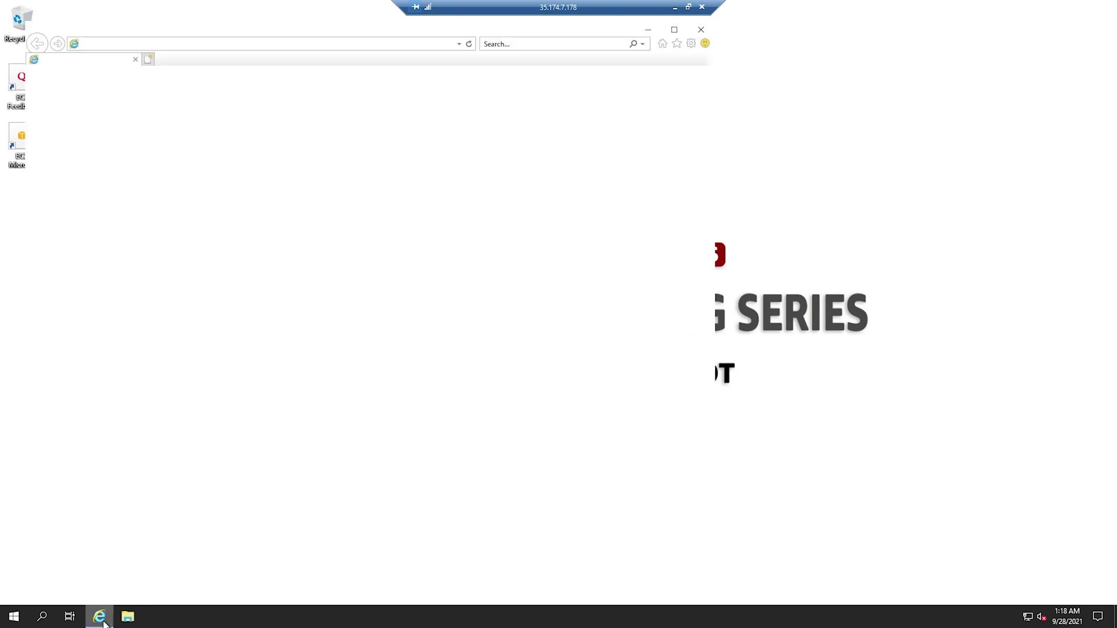
left_click(187, 45)
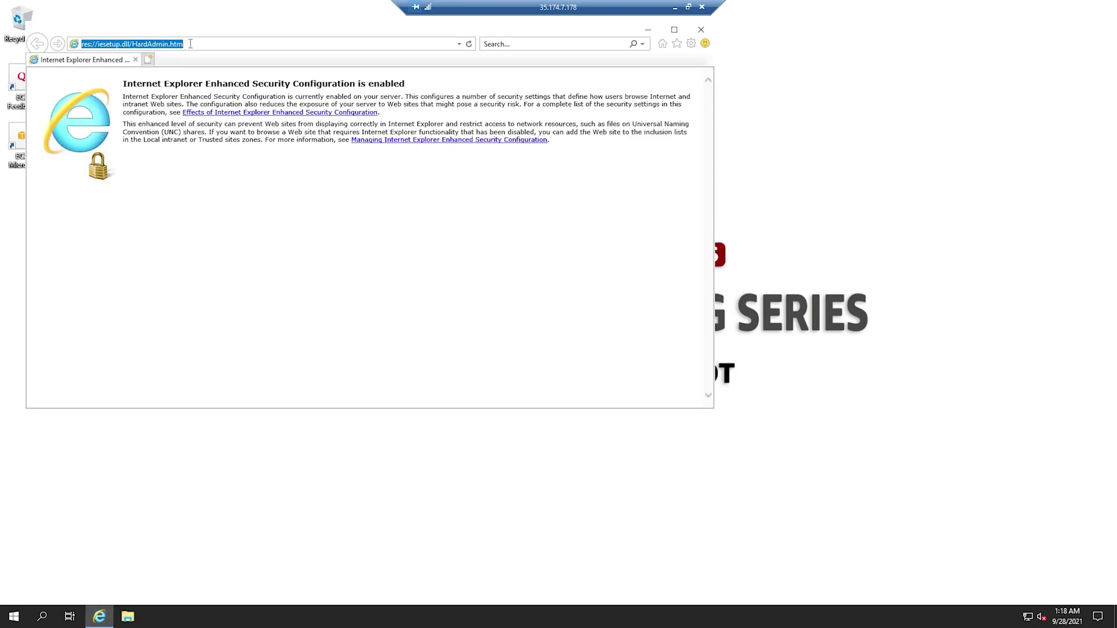
type("windows.")
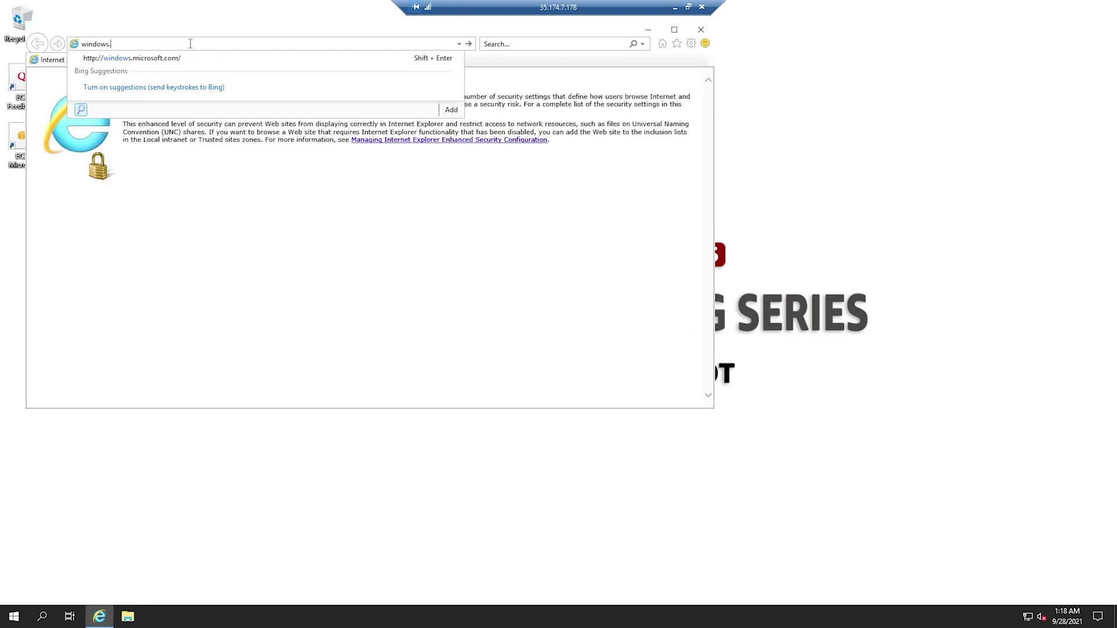
type("php.net")
key("Return")
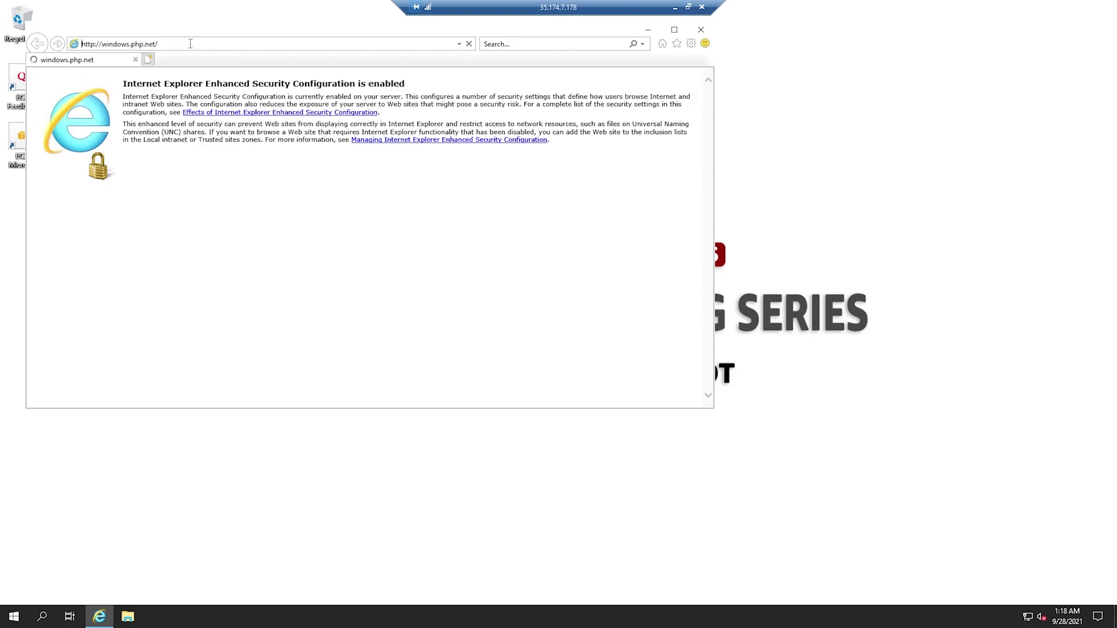
left_click(589, 339)
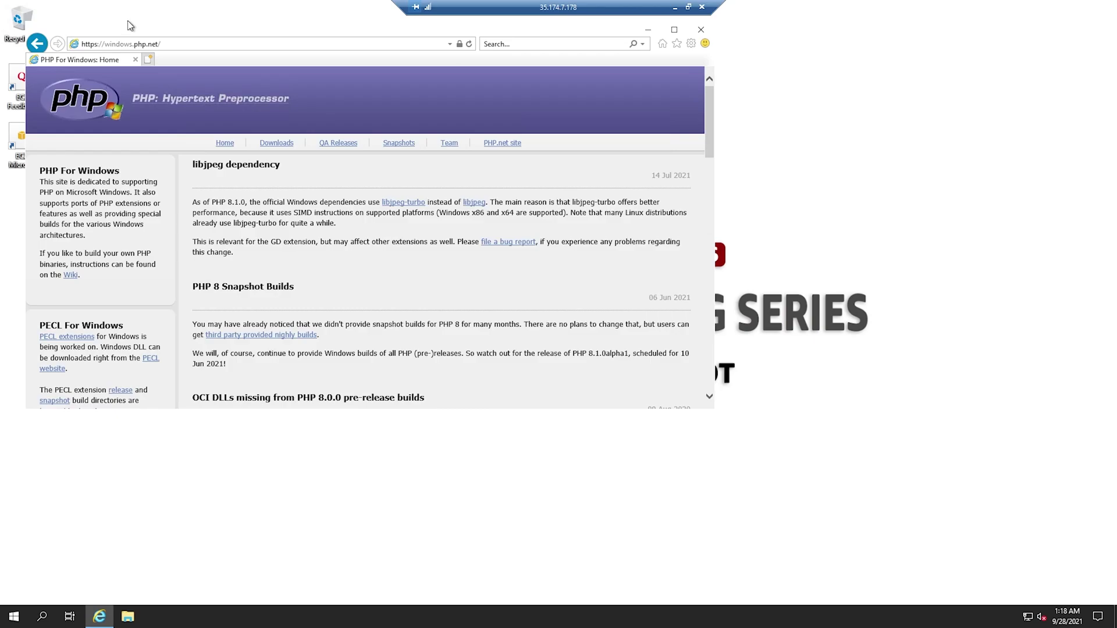
On the Downloads page, find PHP 7.4 and start the VC15 x64 Non Thread Safe zip download
left_click(291, 148)
left_click(651, 228)
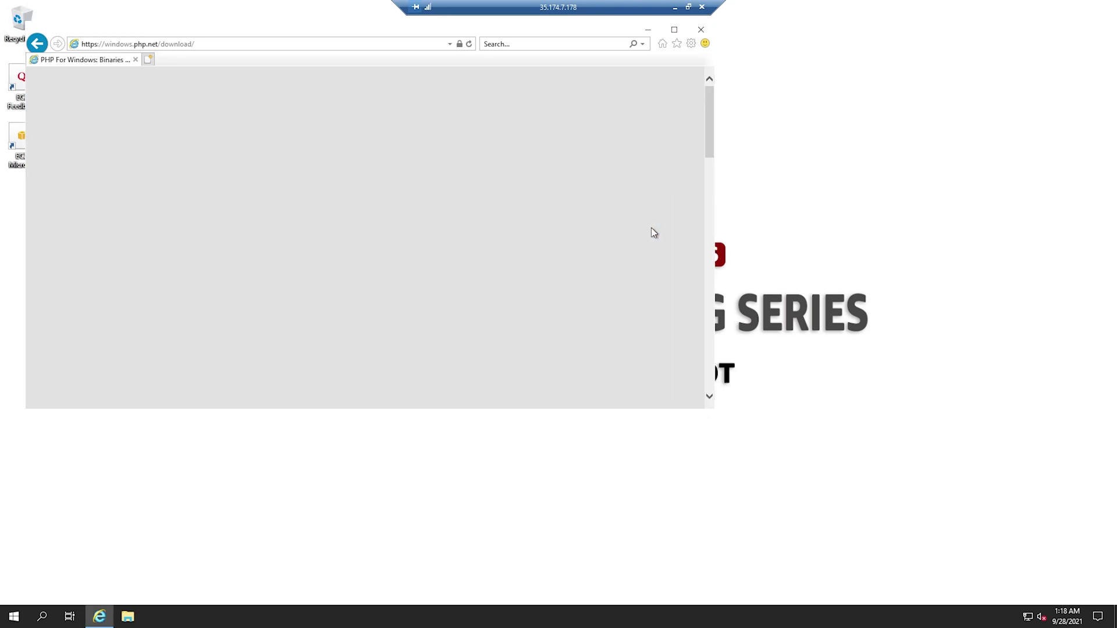
scroll(209, 143, "down", 2)
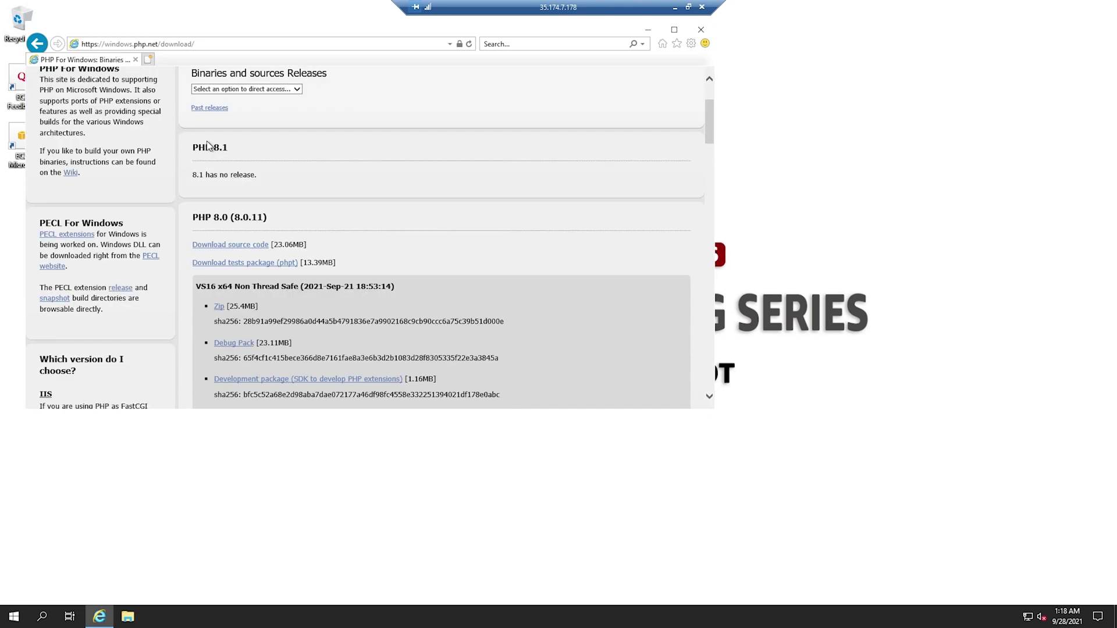
left_click(674, 29)
scroll(387, 229, "down", 10)
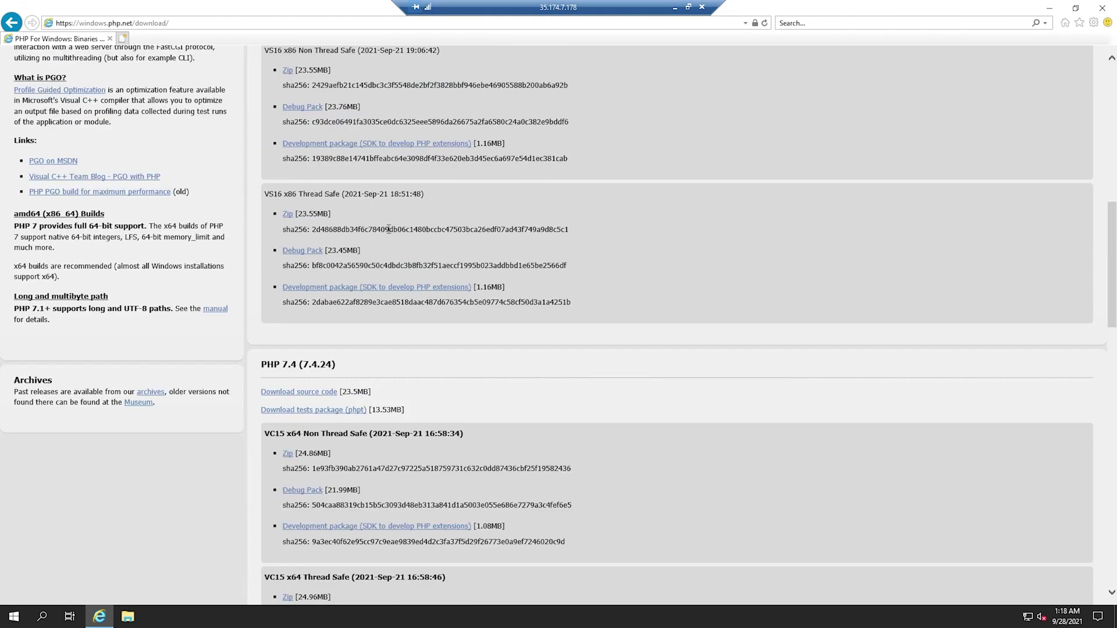
scroll(356, 317, "down", 2)
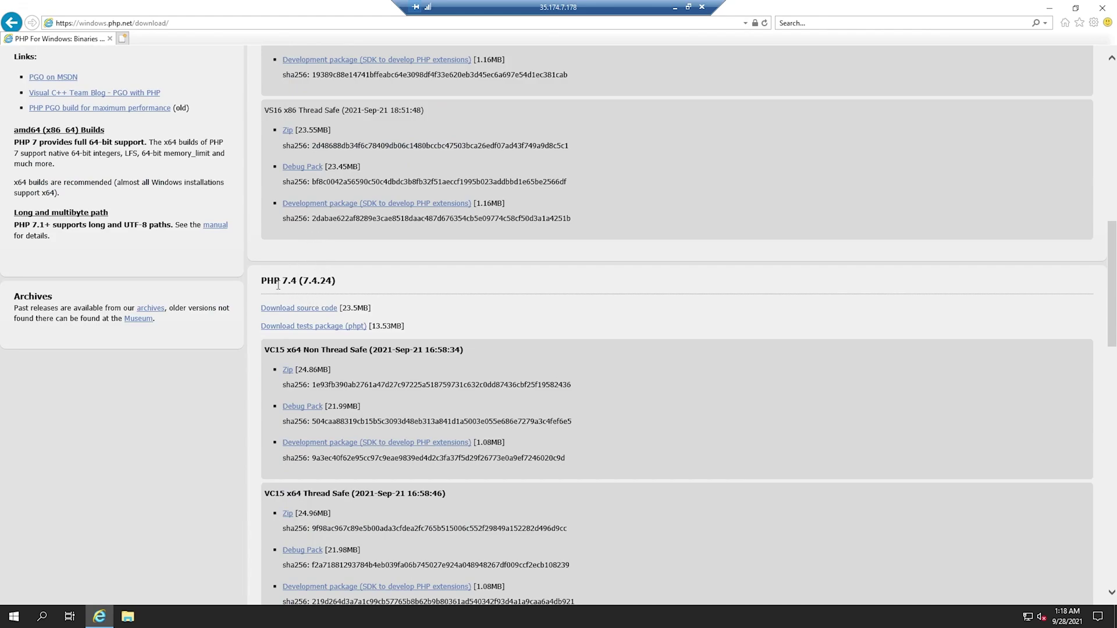
left_click_drag(261, 281, 311, 282)
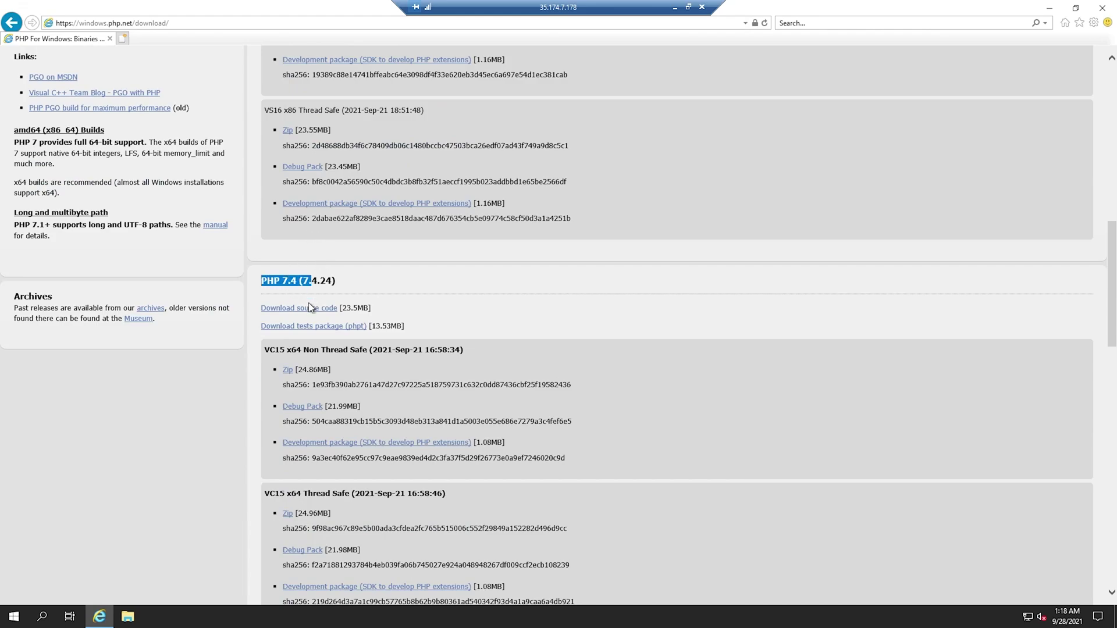
Save php-7.4.24-nts-Win32-vc15-x64.zip to the Desktop using Save as
left_click(286, 373)
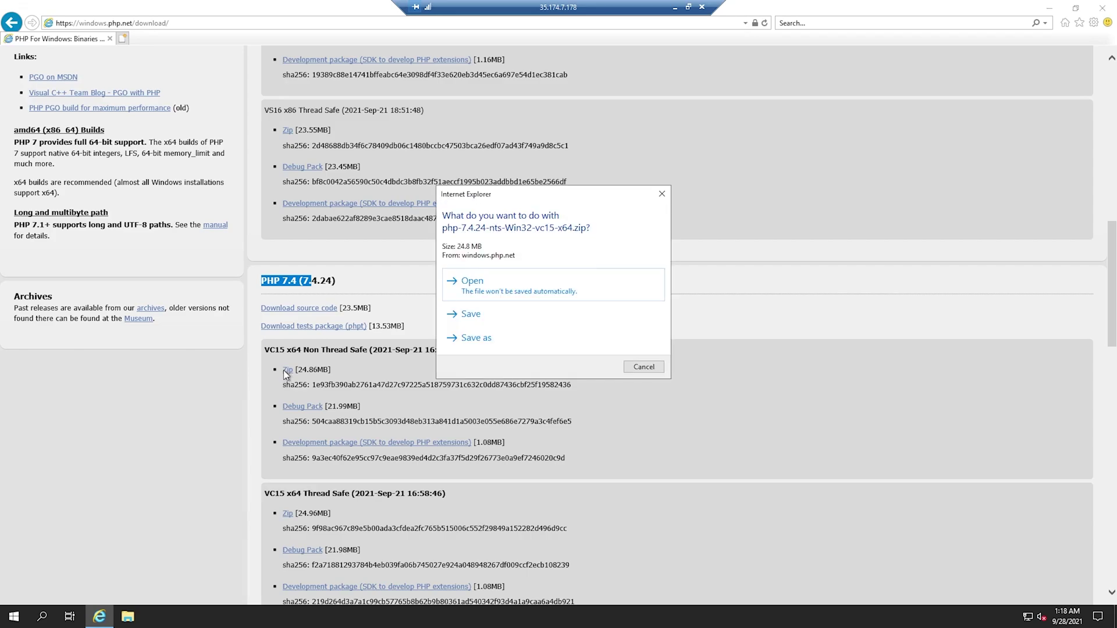
left_click(476, 336)
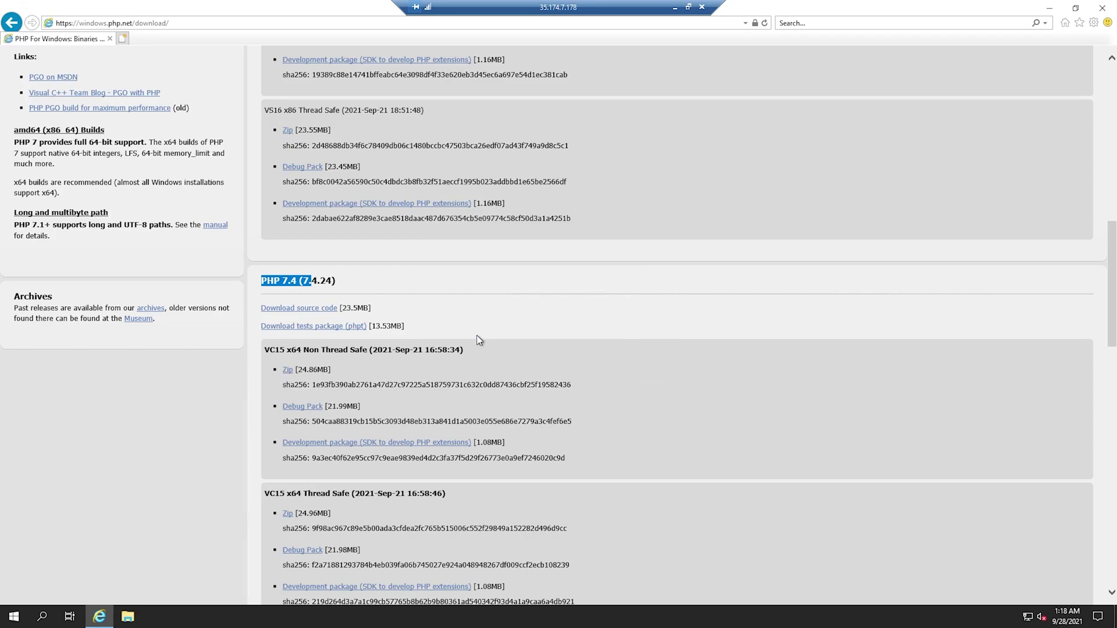
left_click(43, 140)
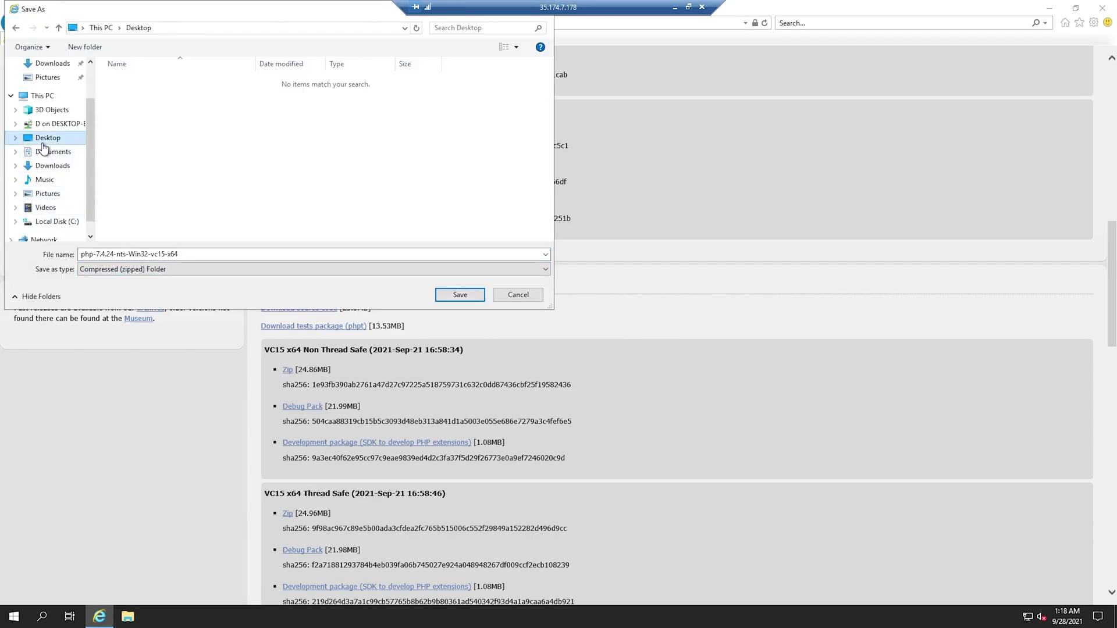
left_click(452, 294)
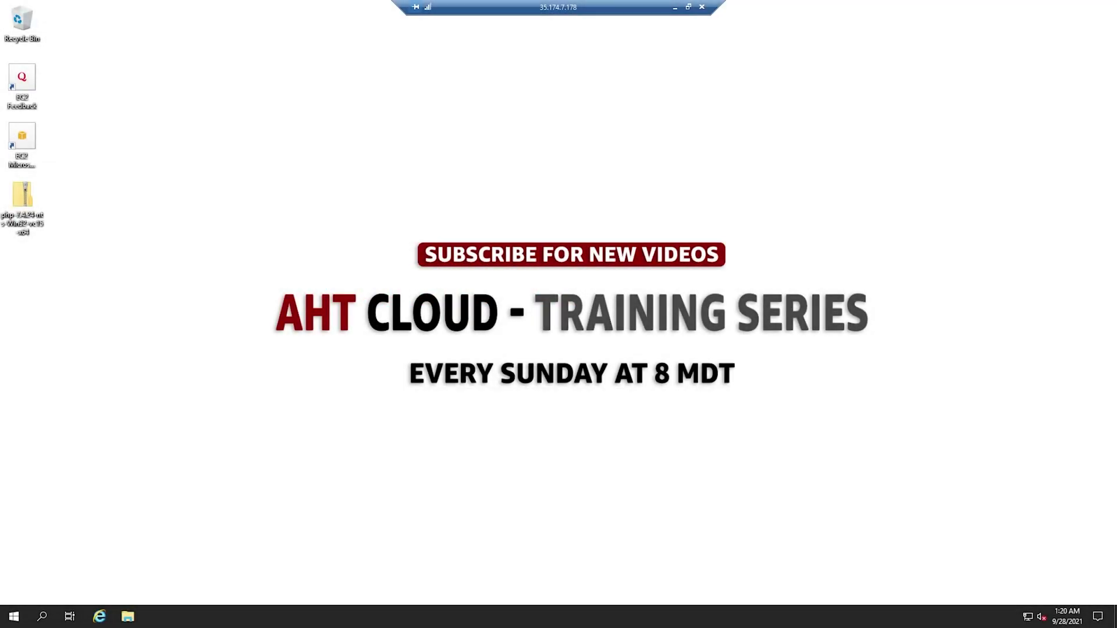
Create a new folder named PHP7.4 on Local Disk (C:) in File Explorer
left_click(28, 208)
left_click(131, 619)
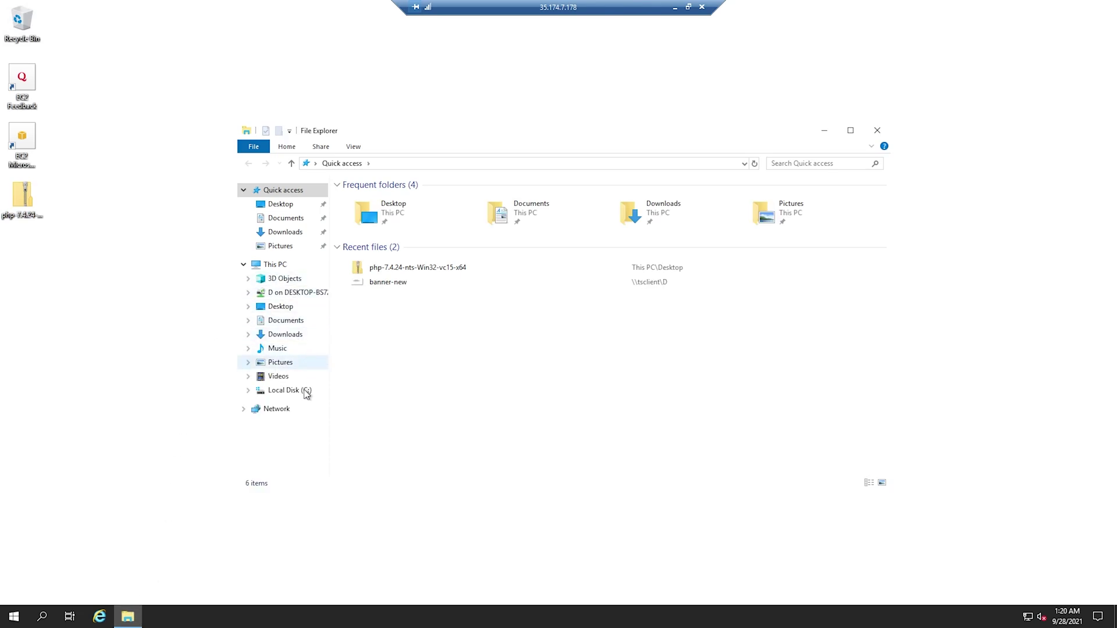
left_click(306, 392)
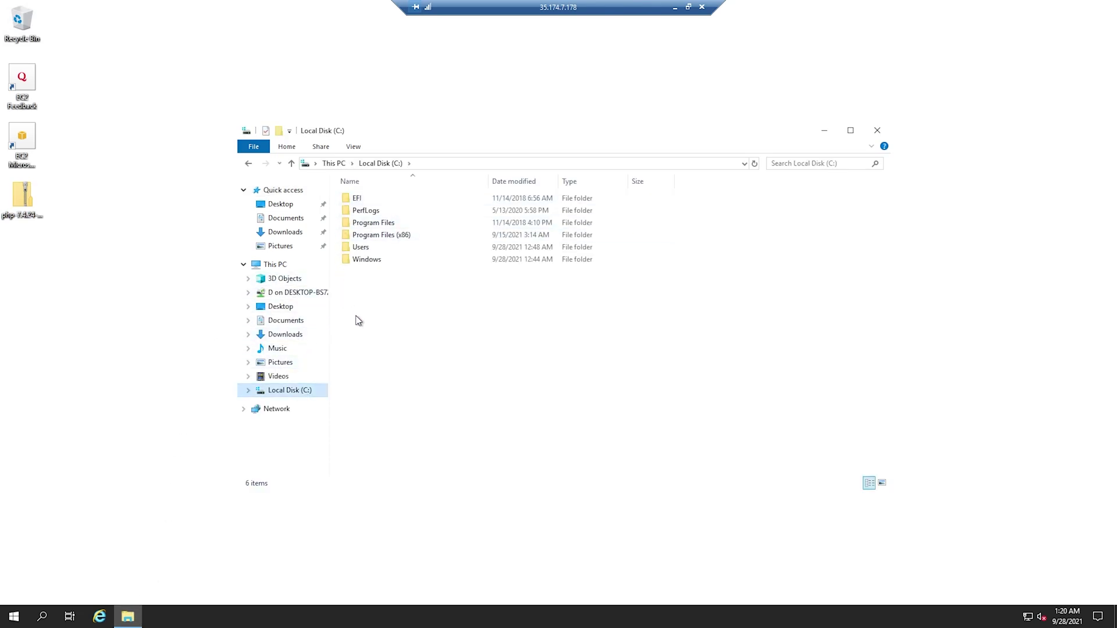
right_click(385, 291)
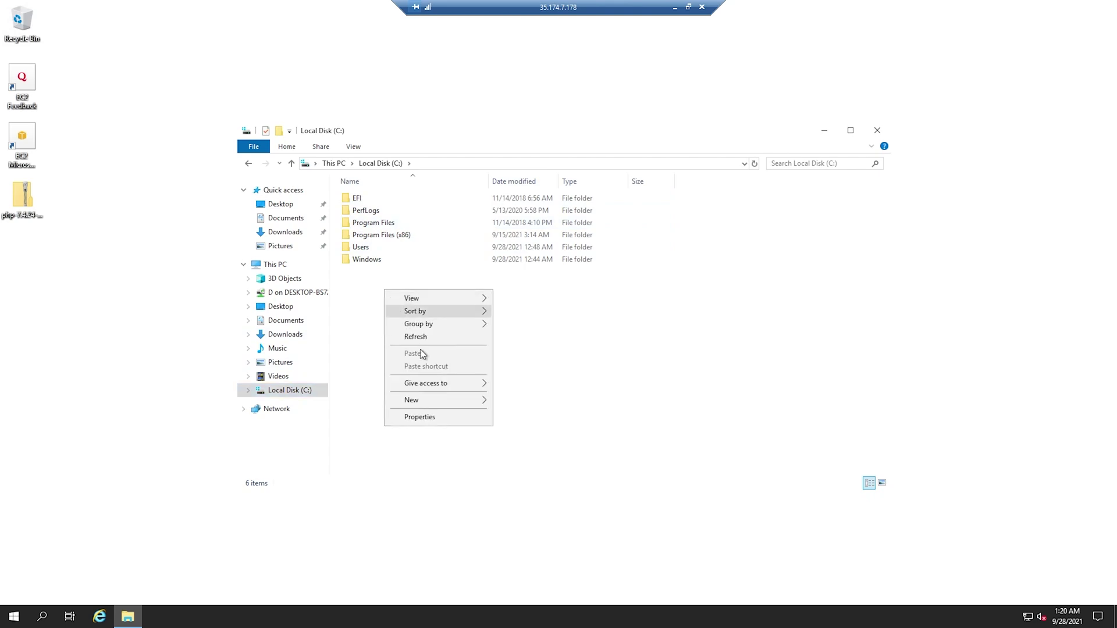
mouse_move(469, 401)
left_click(563, 401)
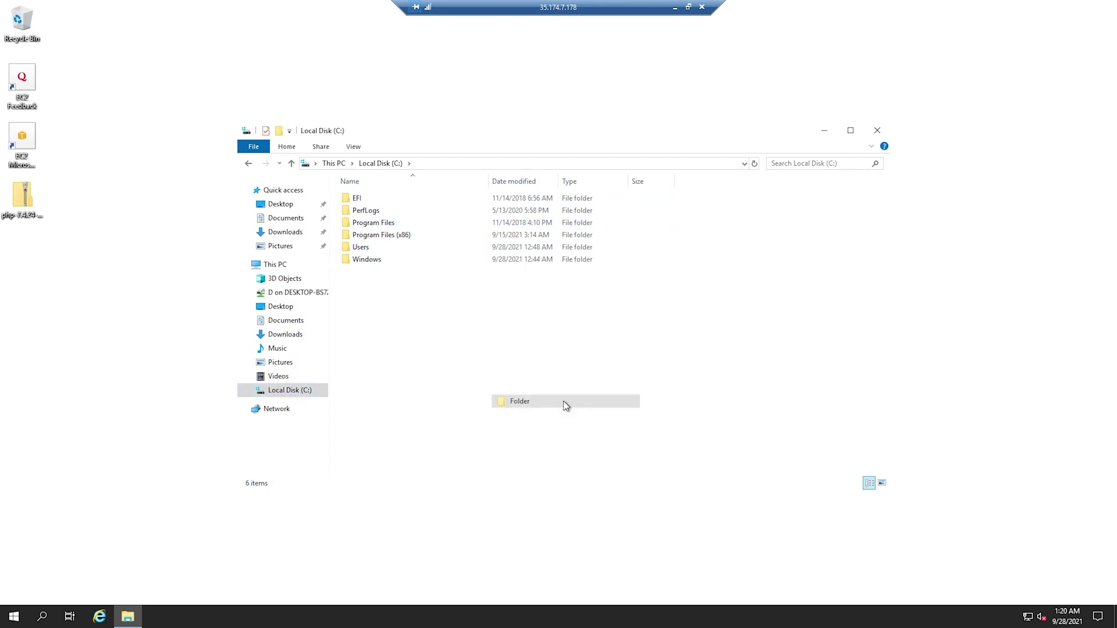
type("PHP7.4")
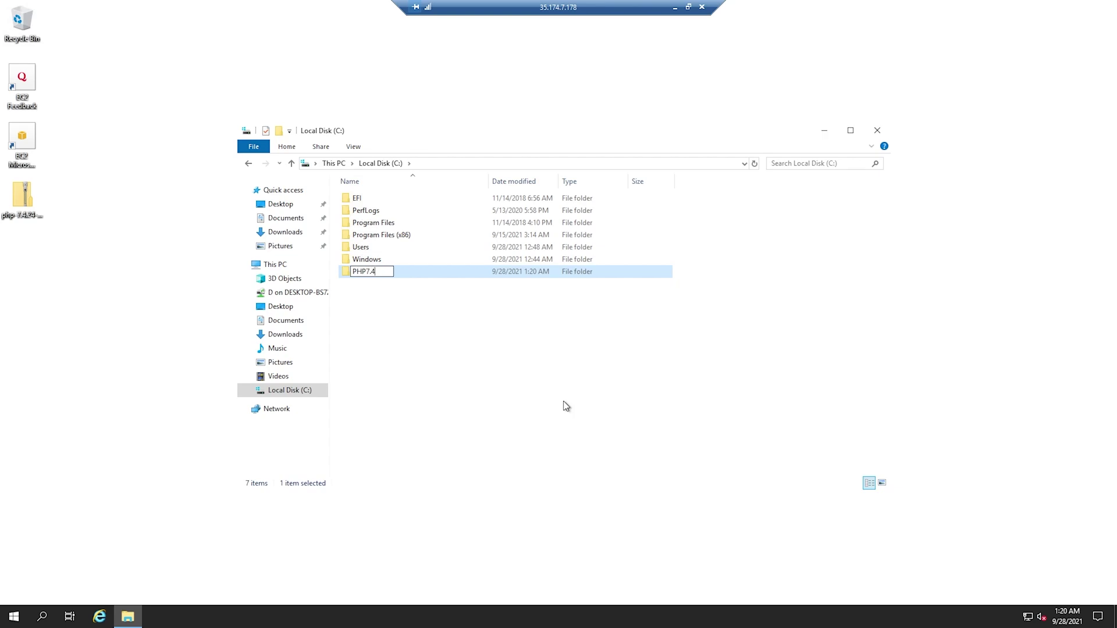
key("Return")
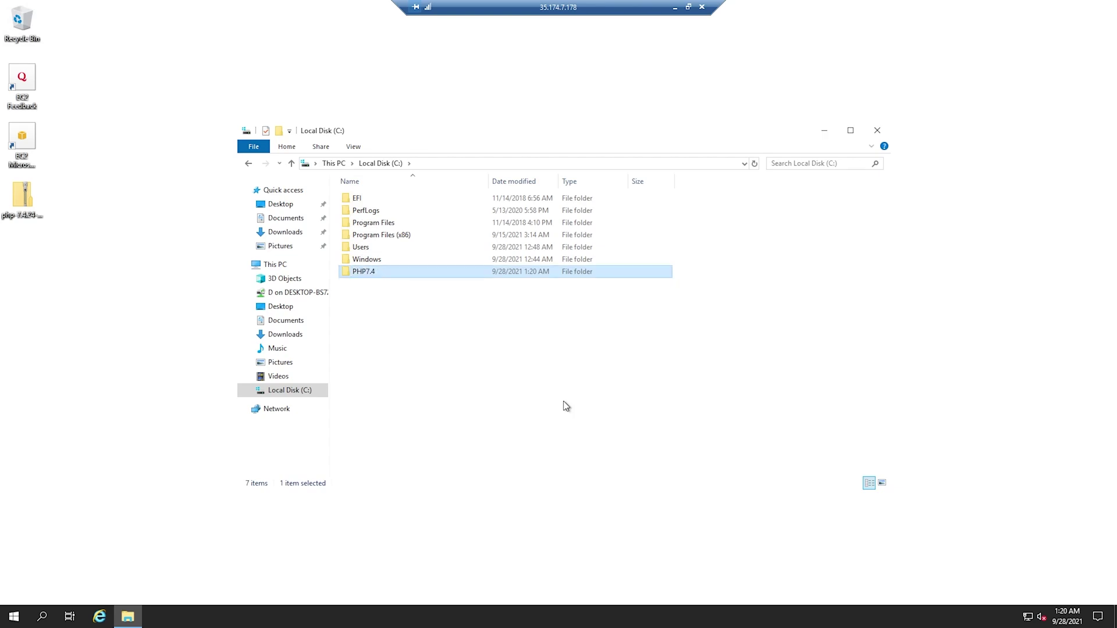
Extract the downloaded PHP zip, pasting C:\PHP7.4 as the destination folder
right_click(21, 203)
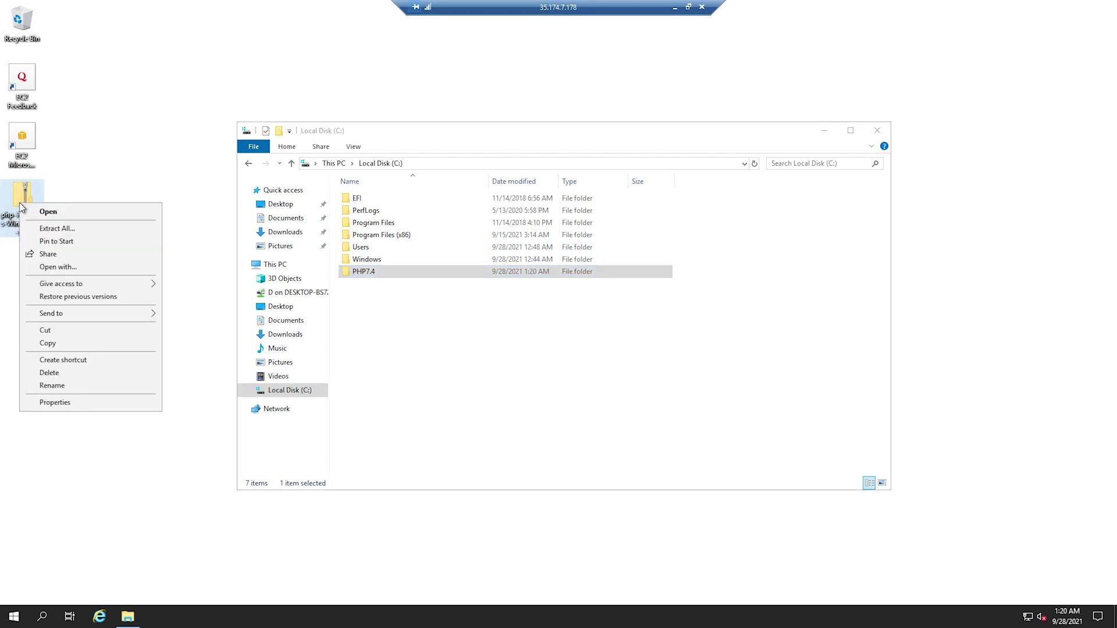
left_click(52, 233)
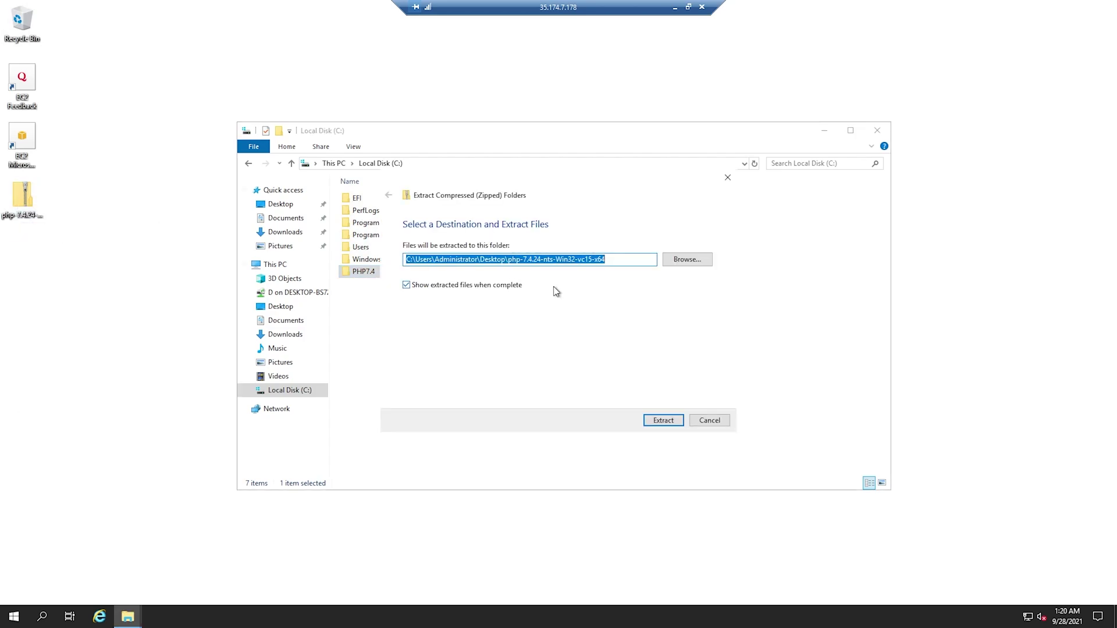
key("Escape")
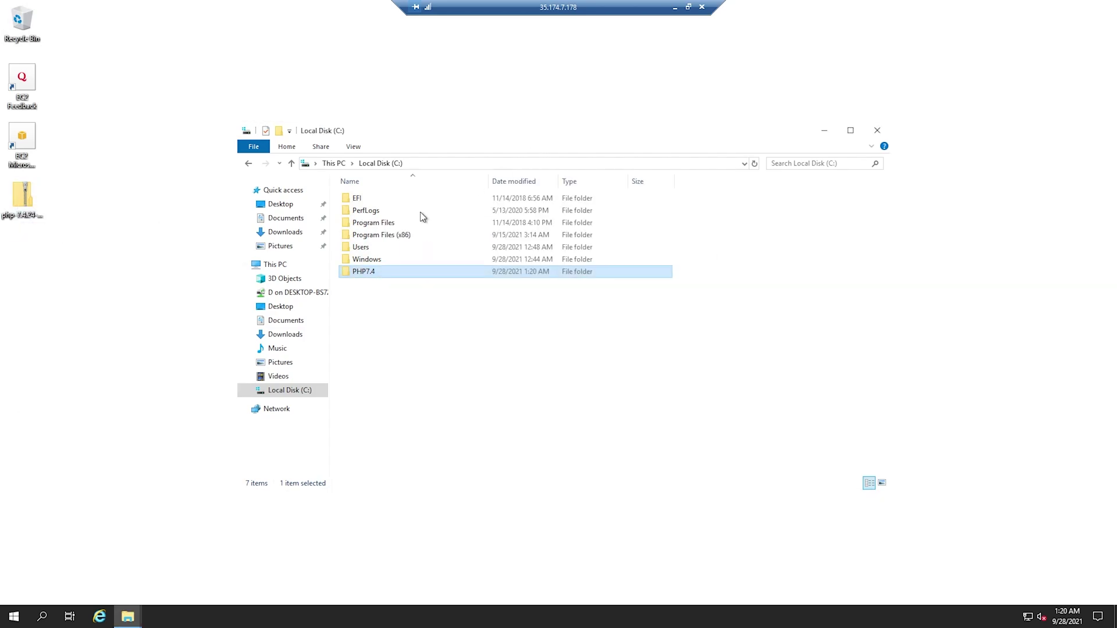
double_click(385, 271)
left_click(464, 162)
key("ctrl+c")
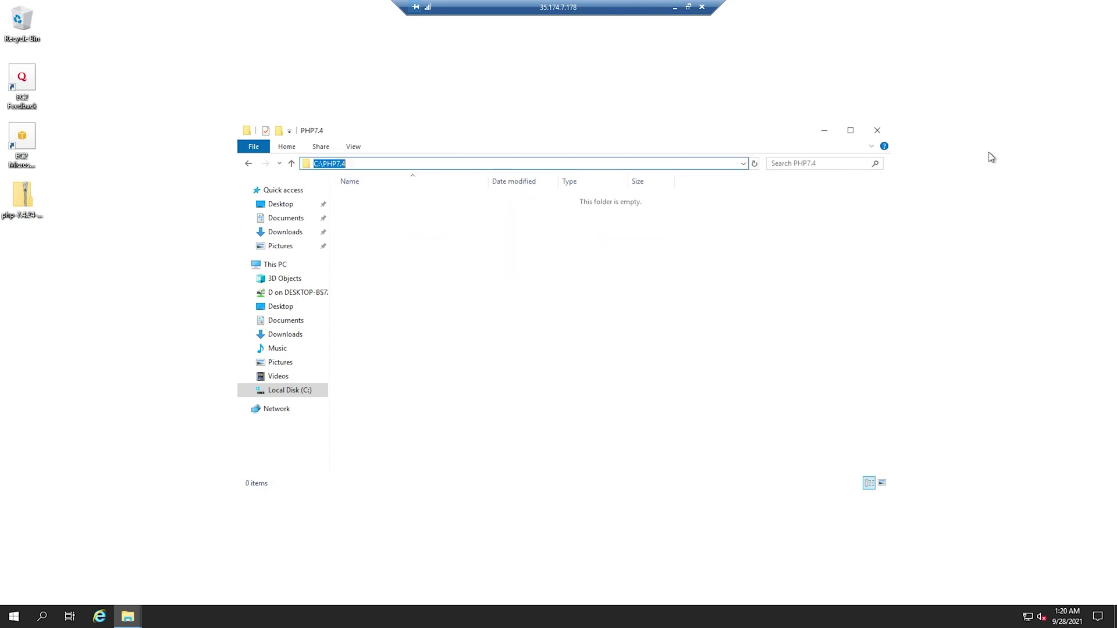
left_click(823, 130)
key("ctrl+v")
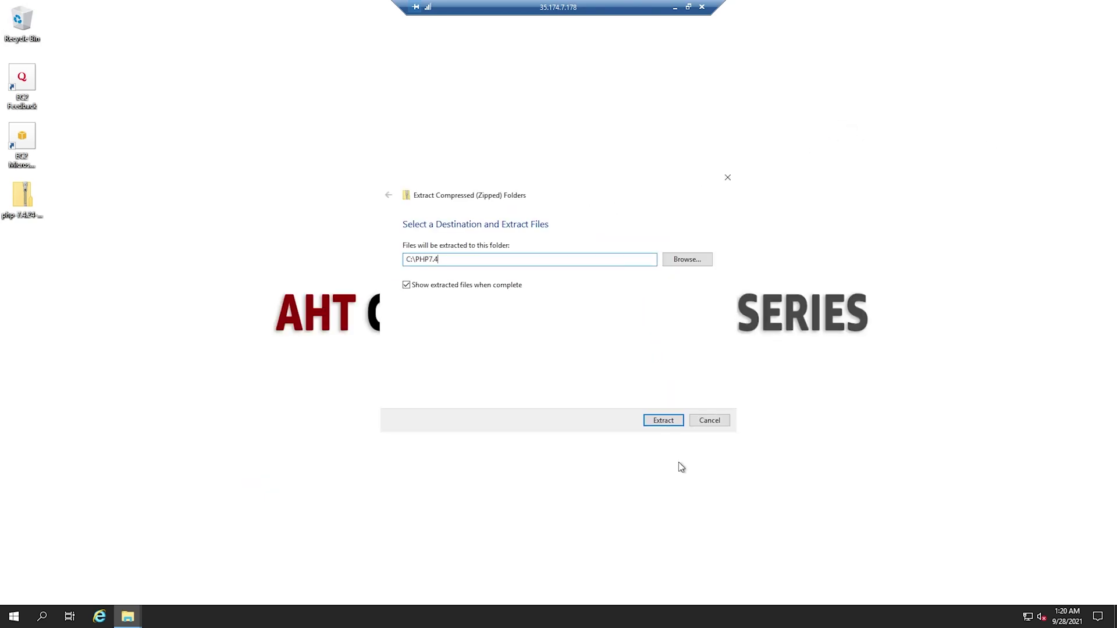
left_click(664, 420)
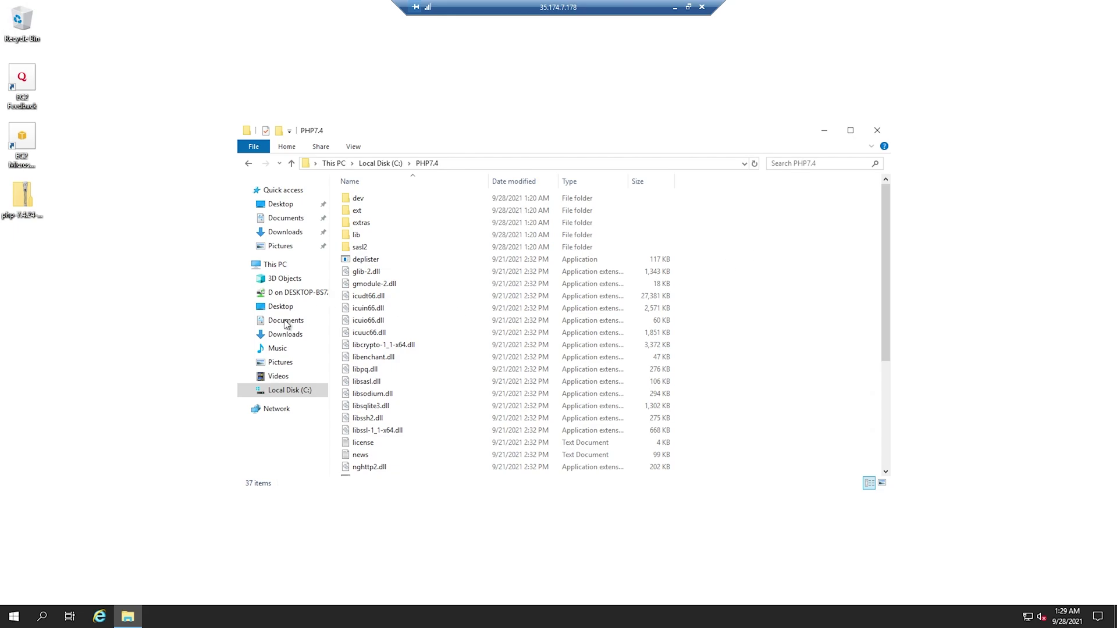
Open Command Prompt and run php -v, which reports 'php' is not recognized
left_click(15, 616)
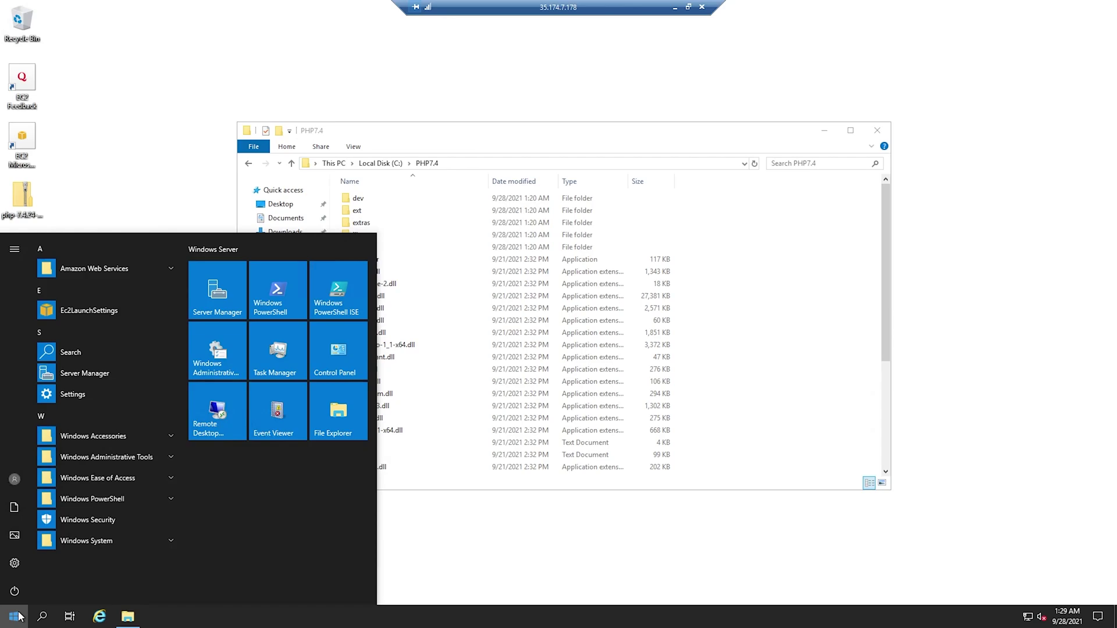
type("comm")
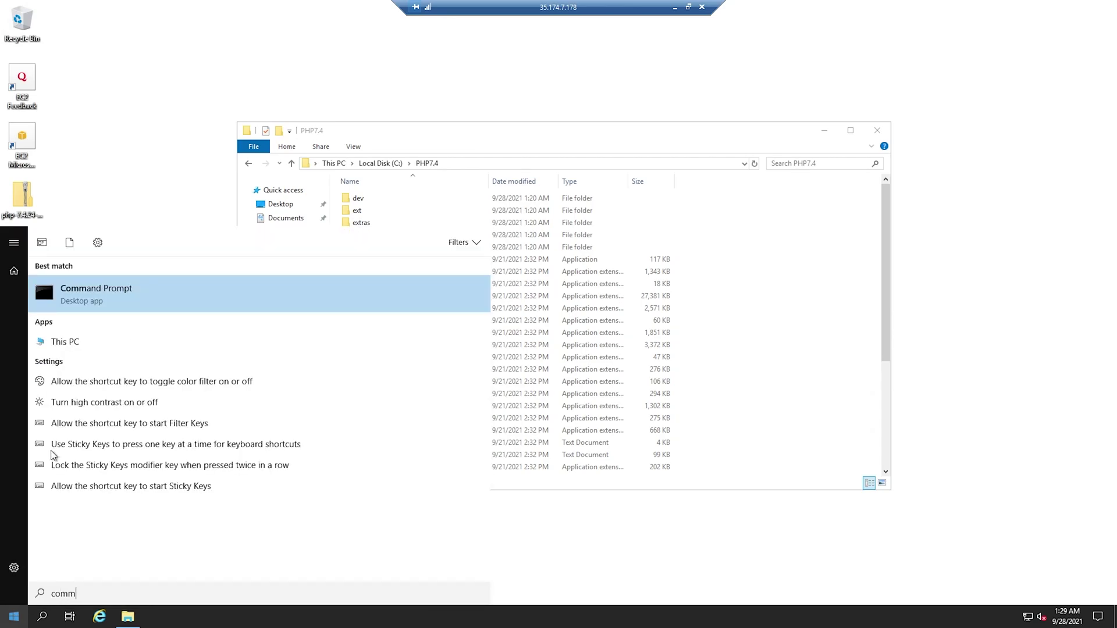
left_click(99, 296)
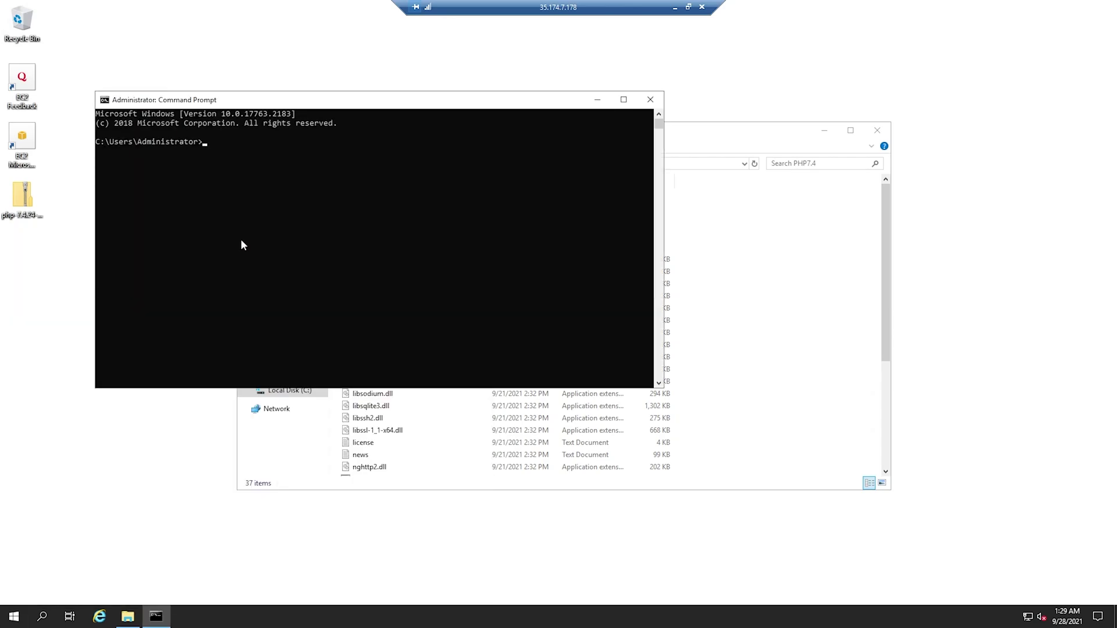
left_click(275, 236)
type("php -v")
key("Return")
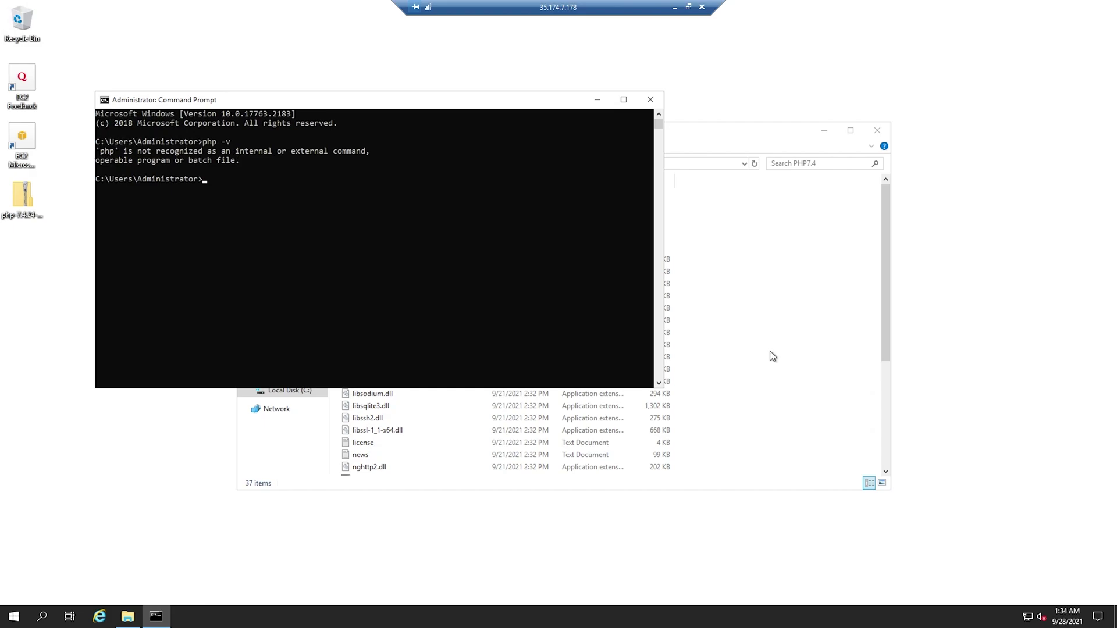
Copy the C:\PHP7.4 path, then open Control Panel's System > Advanced system settings
left_click(746, 136)
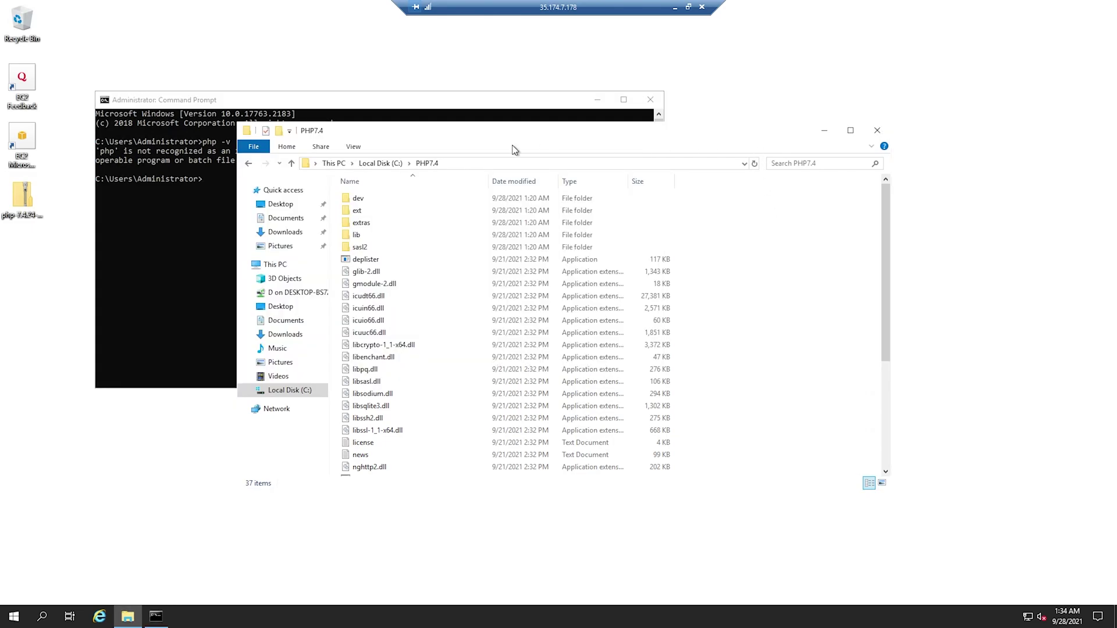
left_click(469, 164)
key("ctrl+c")
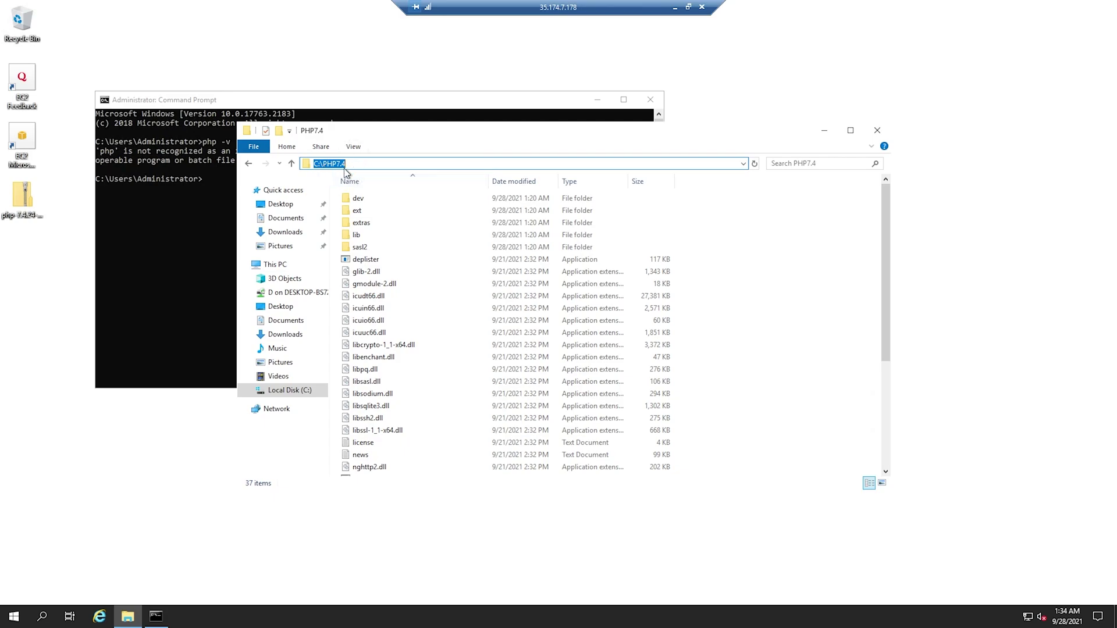
left_click(14, 616)
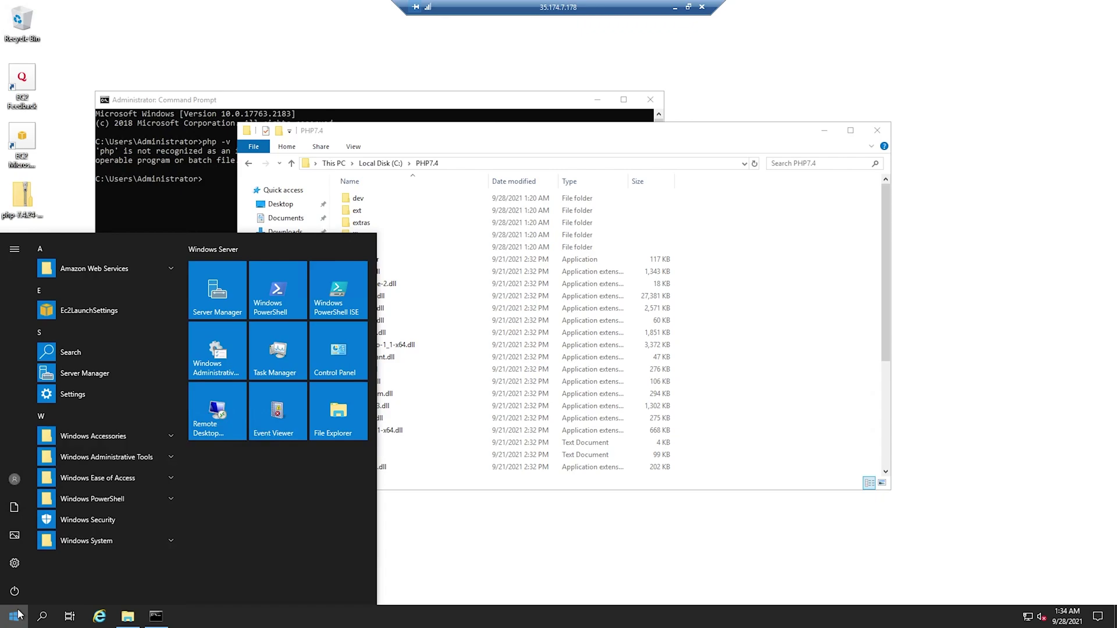
type("control")
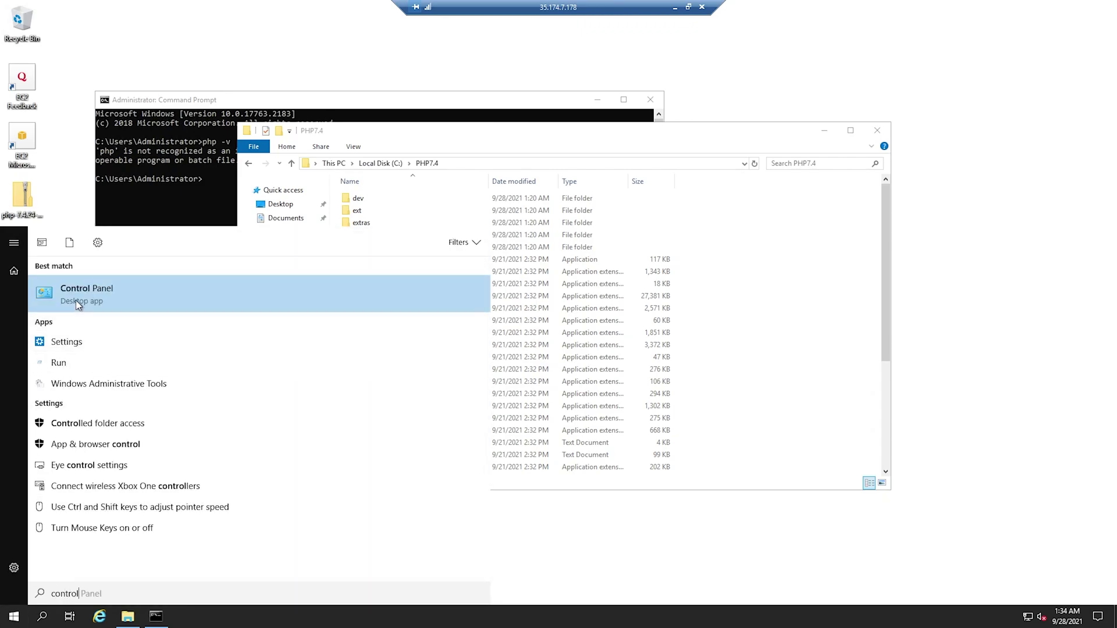
left_click(75, 300)
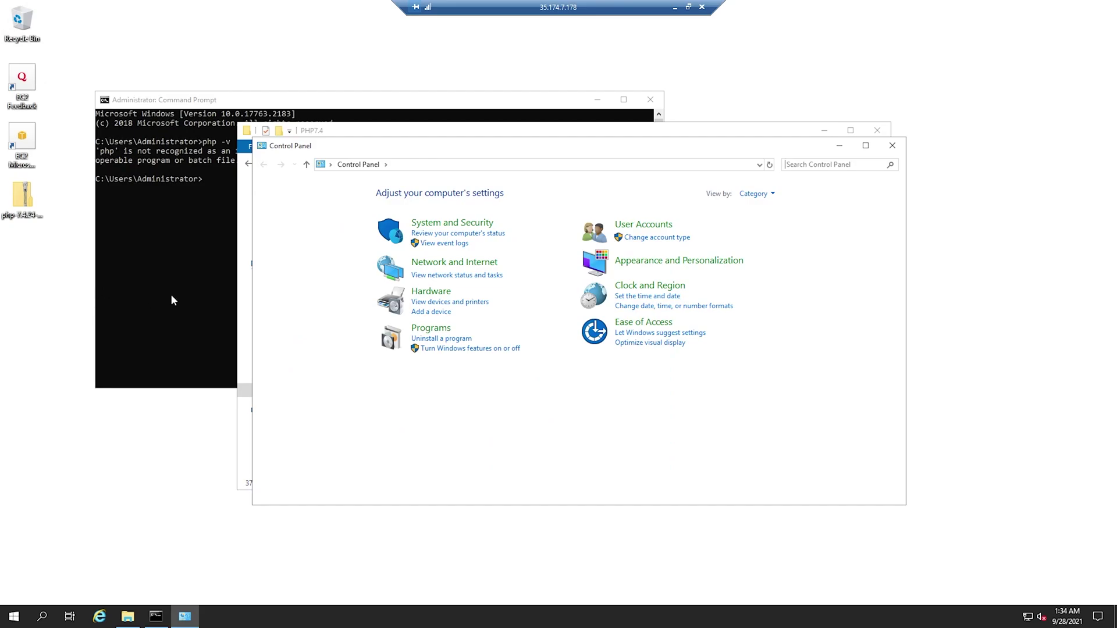
left_click(430, 223)
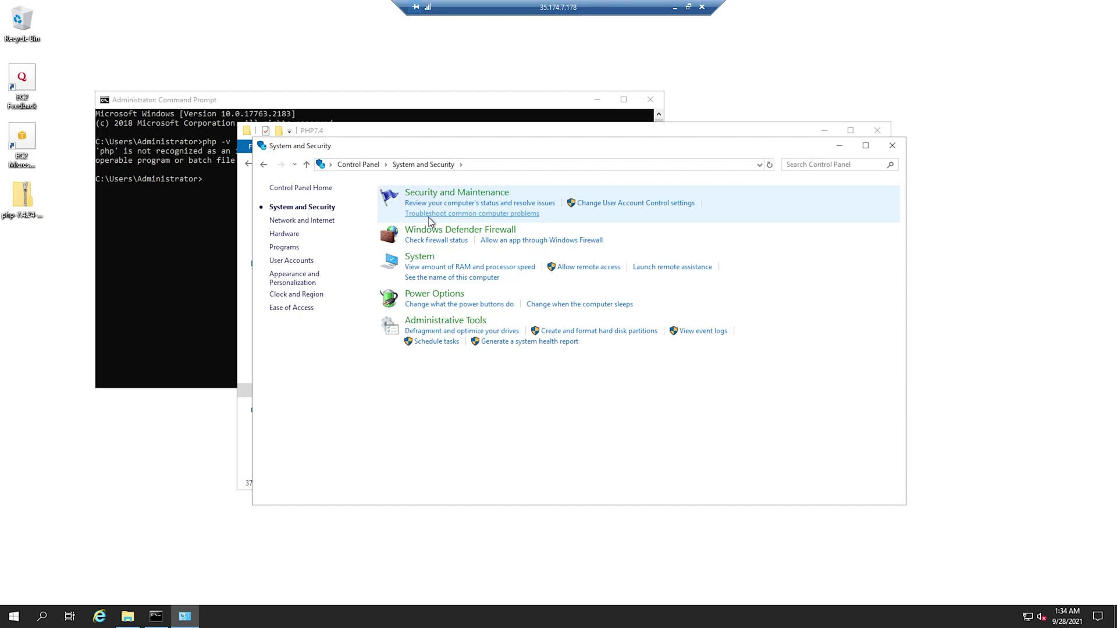
left_click(419, 257)
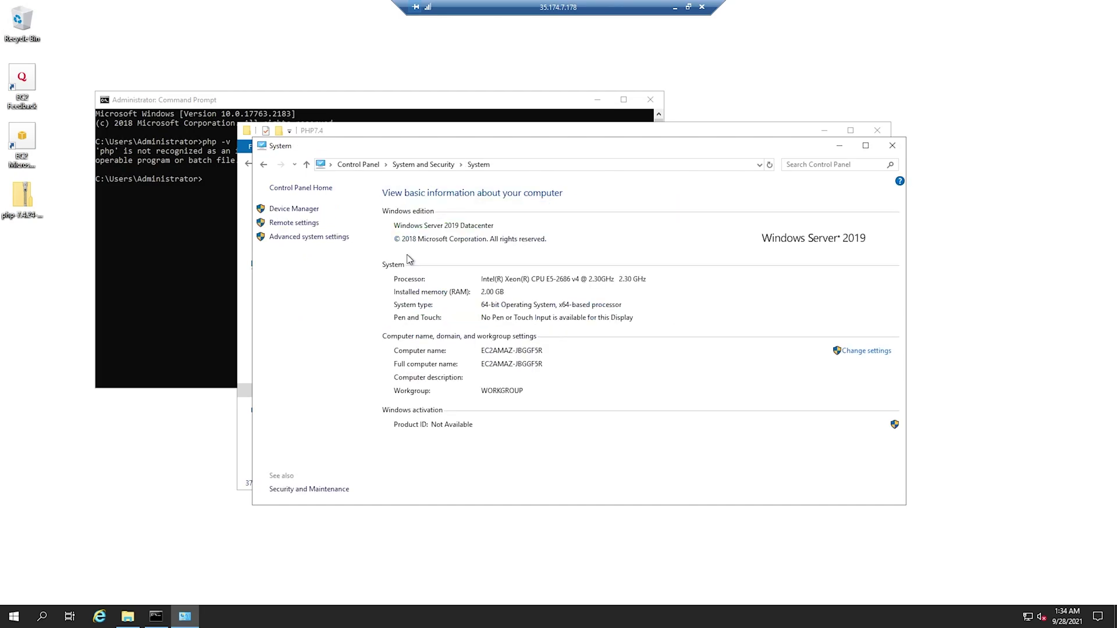
left_click(280, 244)
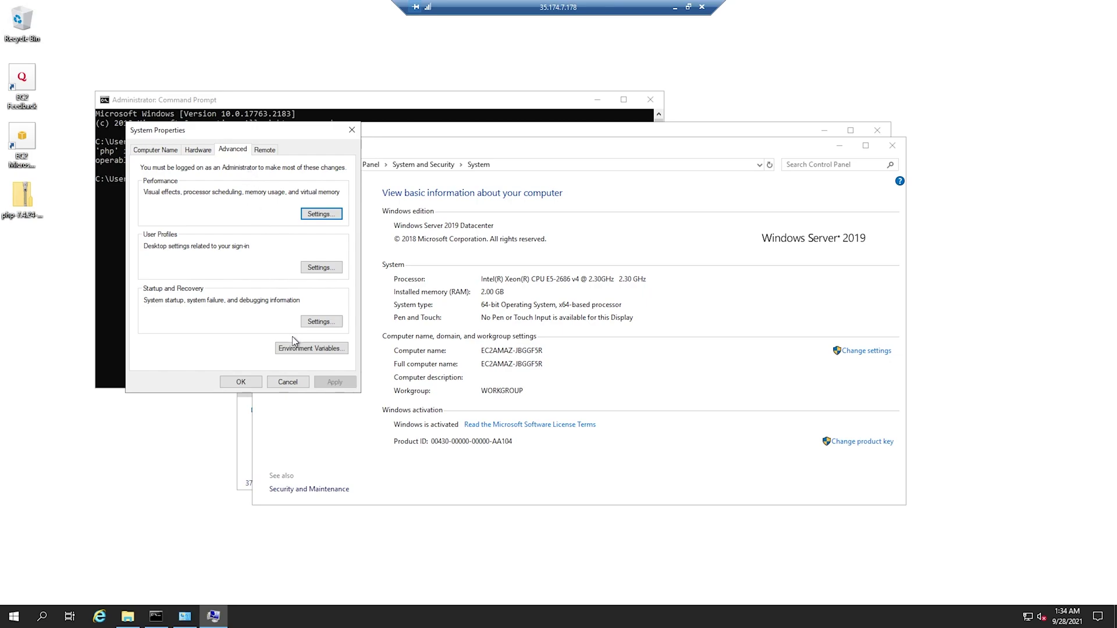
Add a C:\PHP7.4 entry to the system Path in Environment Variables and confirm with OK
left_click(298, 351)
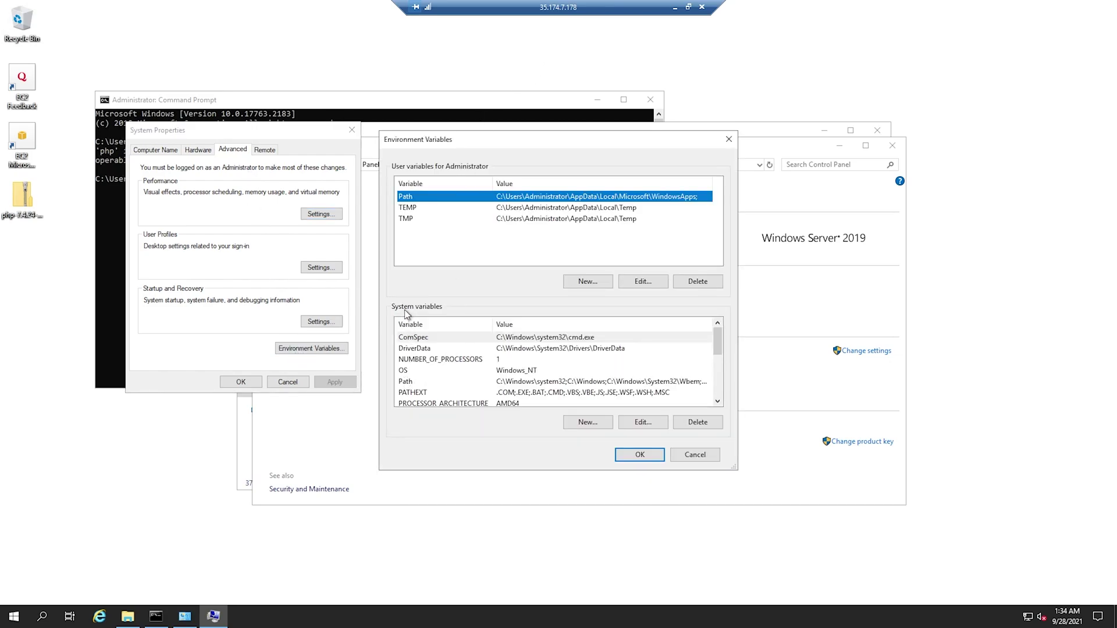
left_click(407, 383)
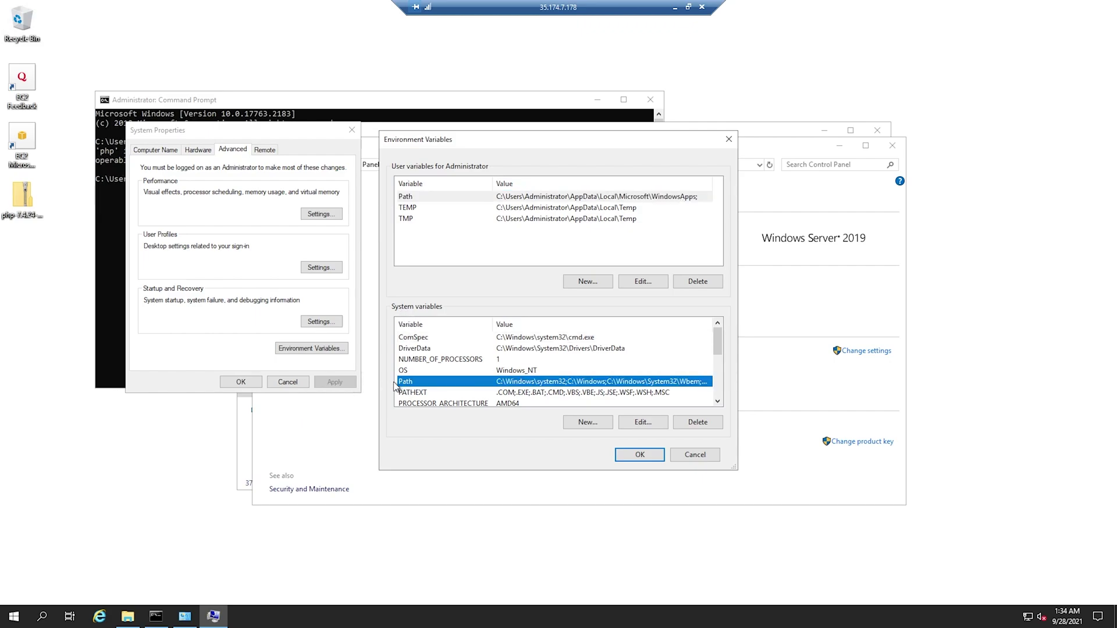
left_click(643, 426)
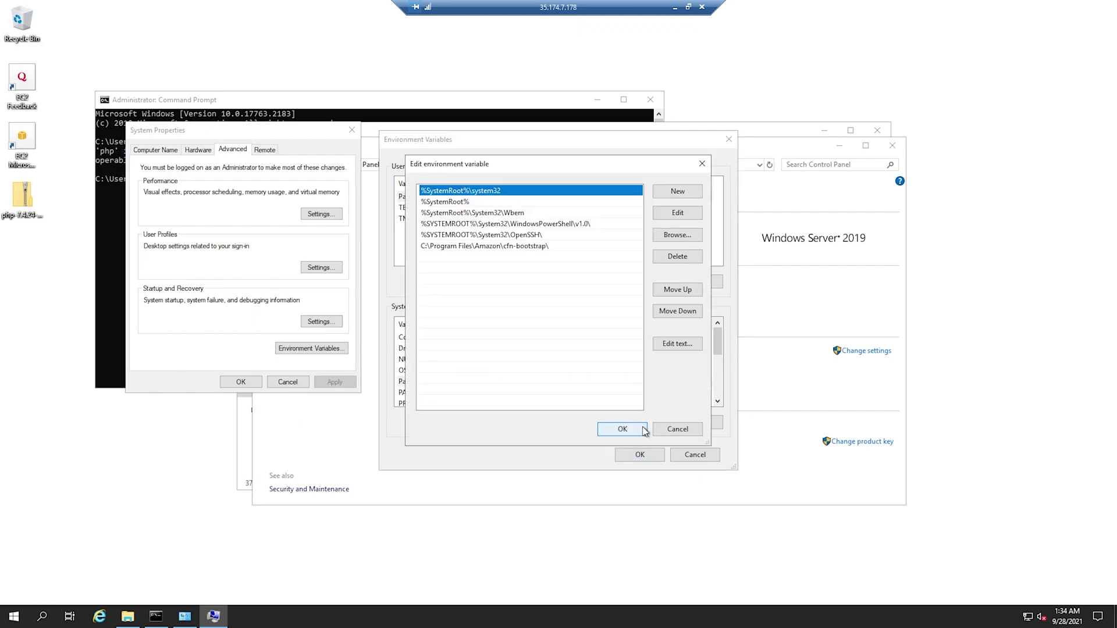
left_click(672, 193)
key("ctrl+v")
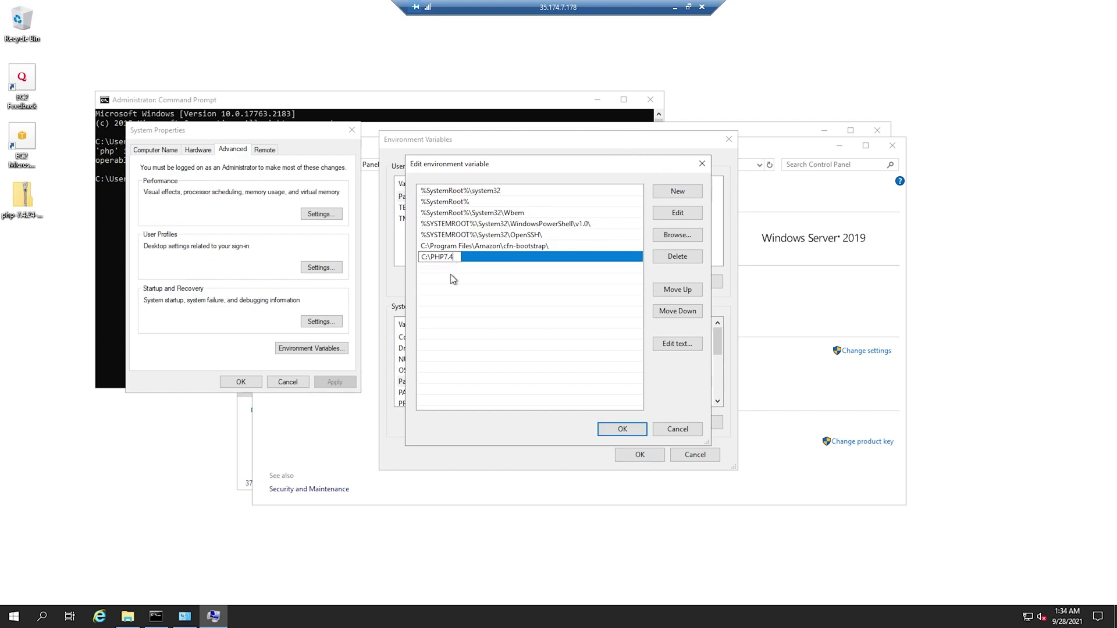
left_click(453, 280)
left_click(617, 430)
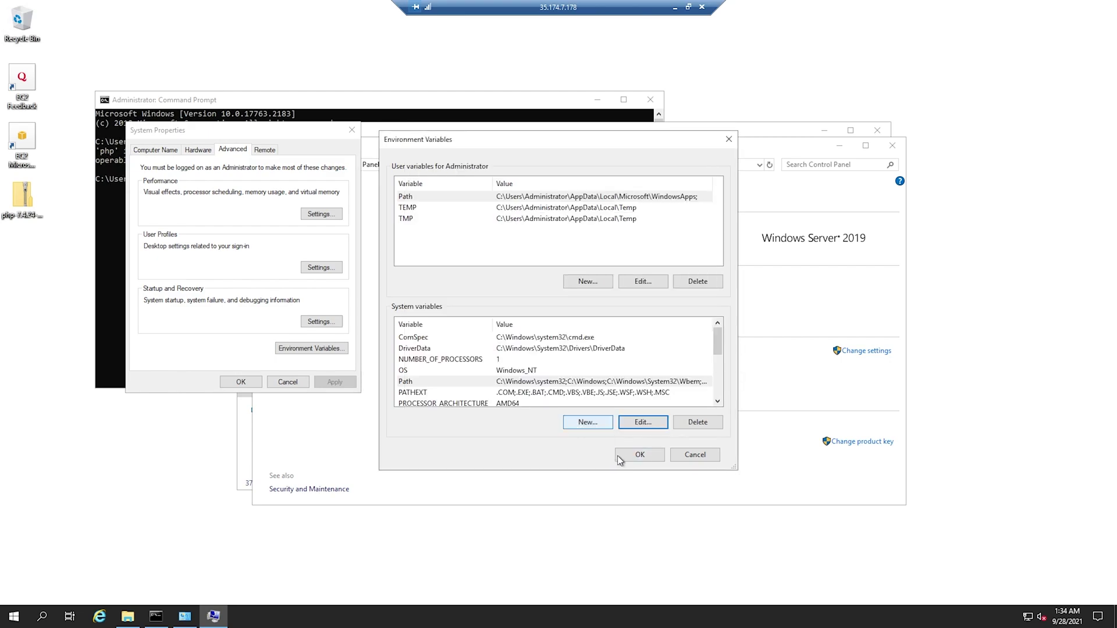
left_click(619, 458)
Close System Properties, the System window, the PHP7.4 folder and the old Command Prompt
left_click(240, 382)
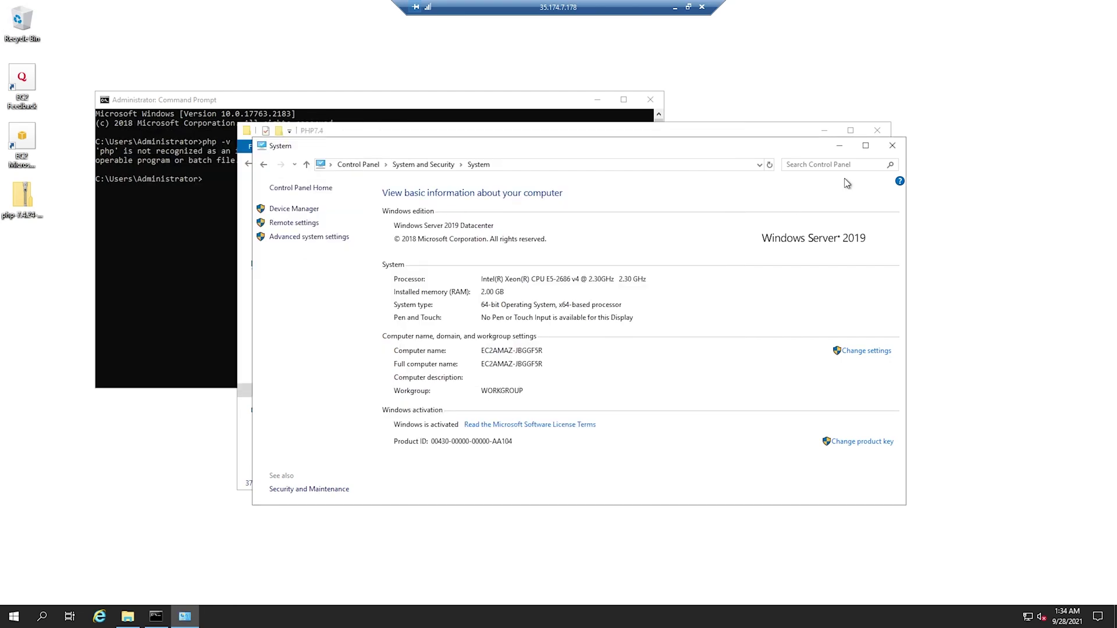
left_click(885, 153)
left_click(877, 131)
left_click(394, 281)
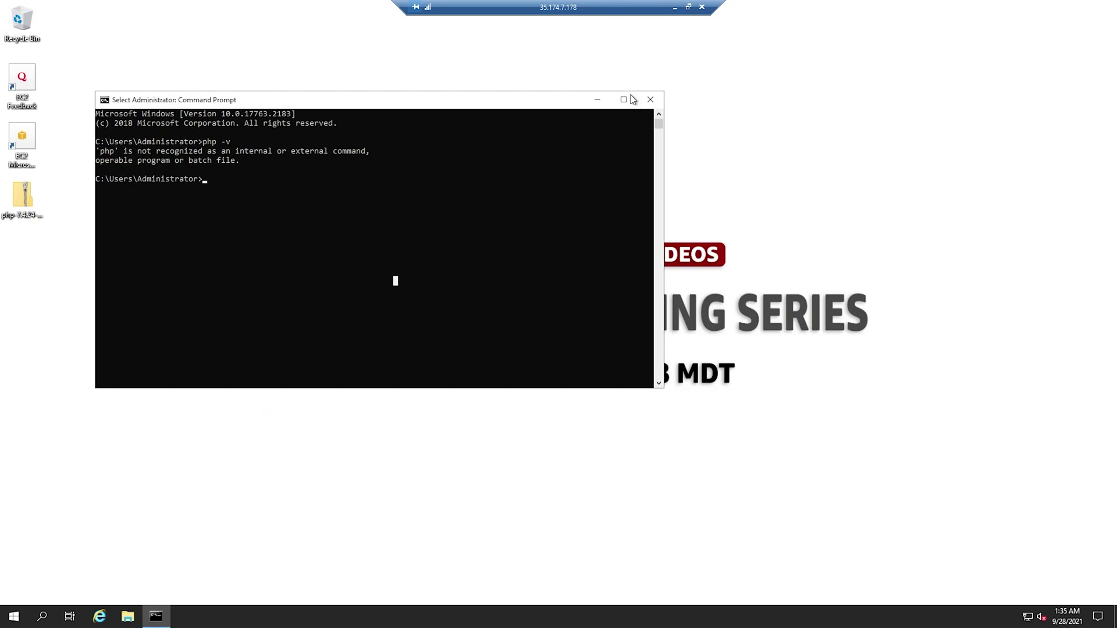
left_click(648, 100)
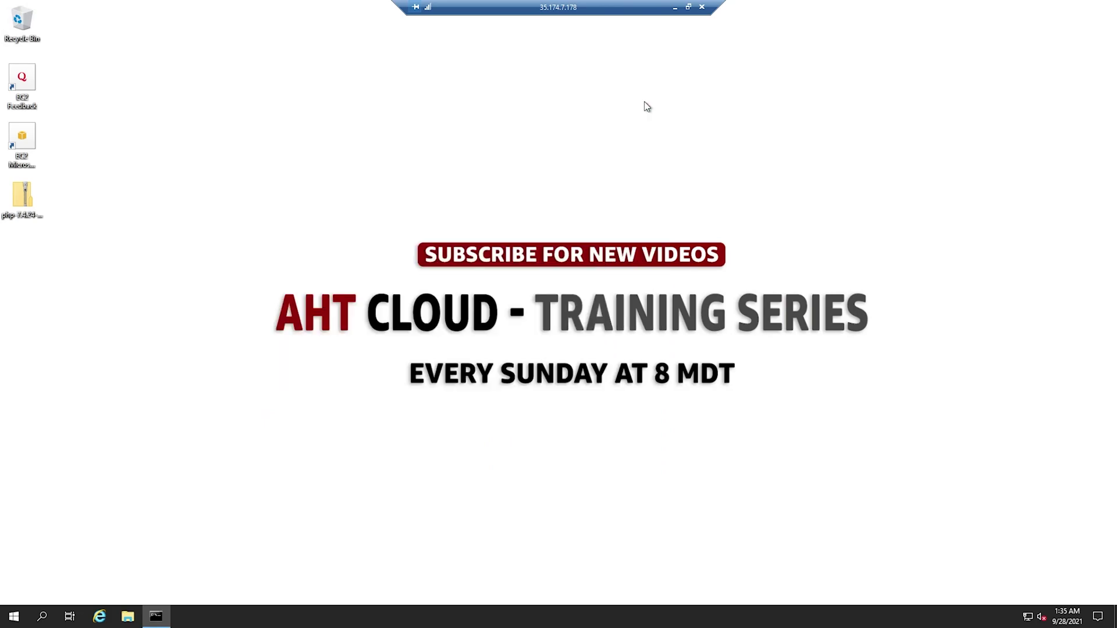
Open a new Command Prompt and run php -v, which now reports PHP 7.4.24
left_click(21, 619)
type("command")
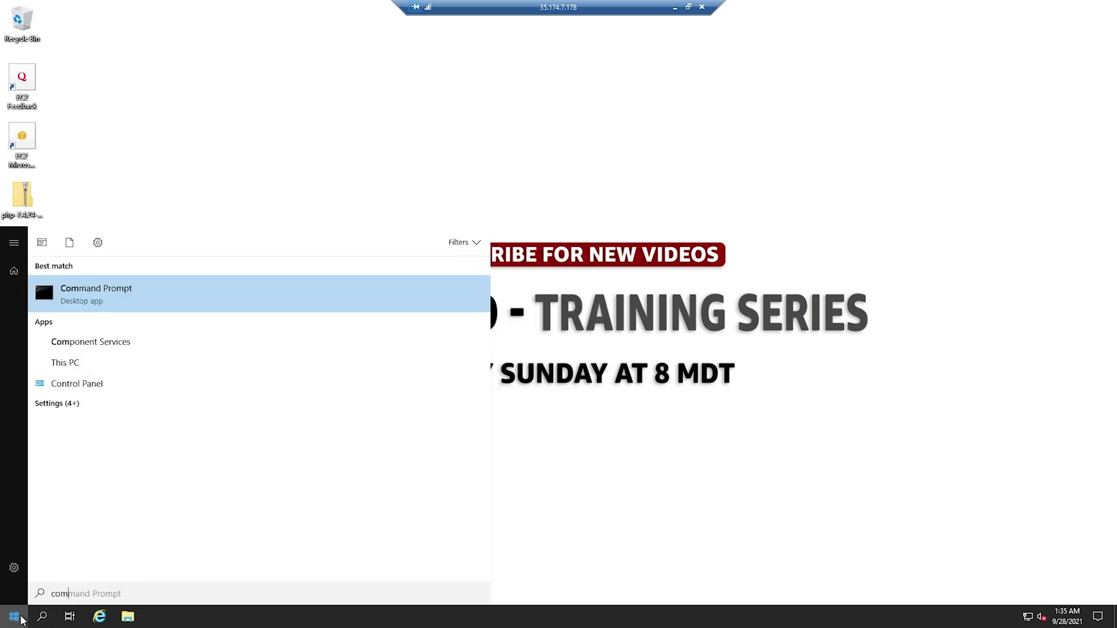
left_click(100, 291)
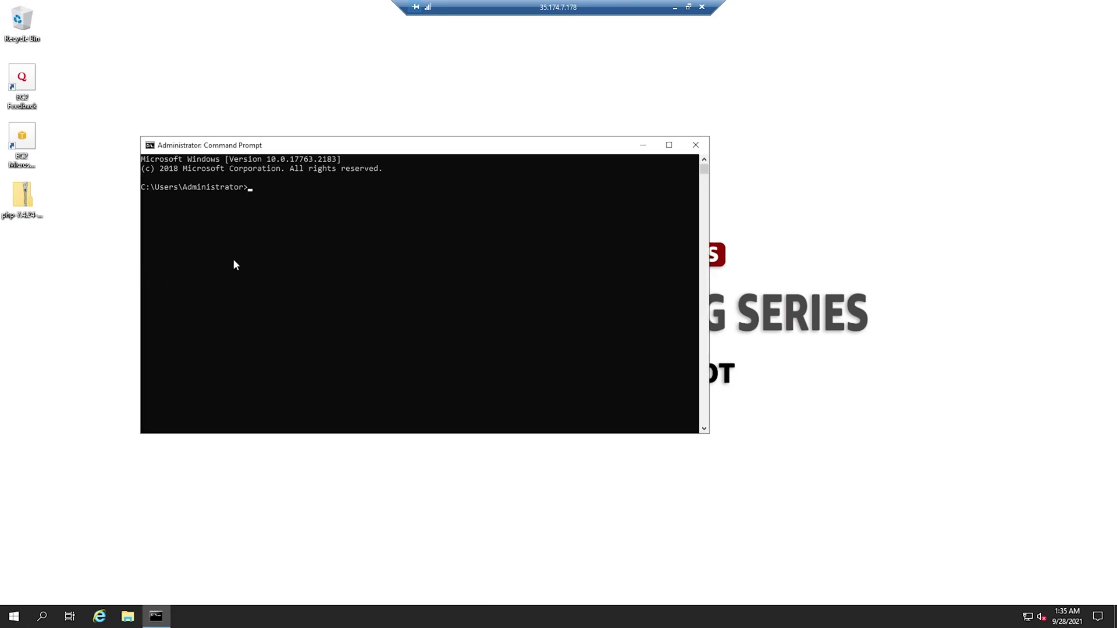
left_click(279, 254)
type("php -v")
key("Return")
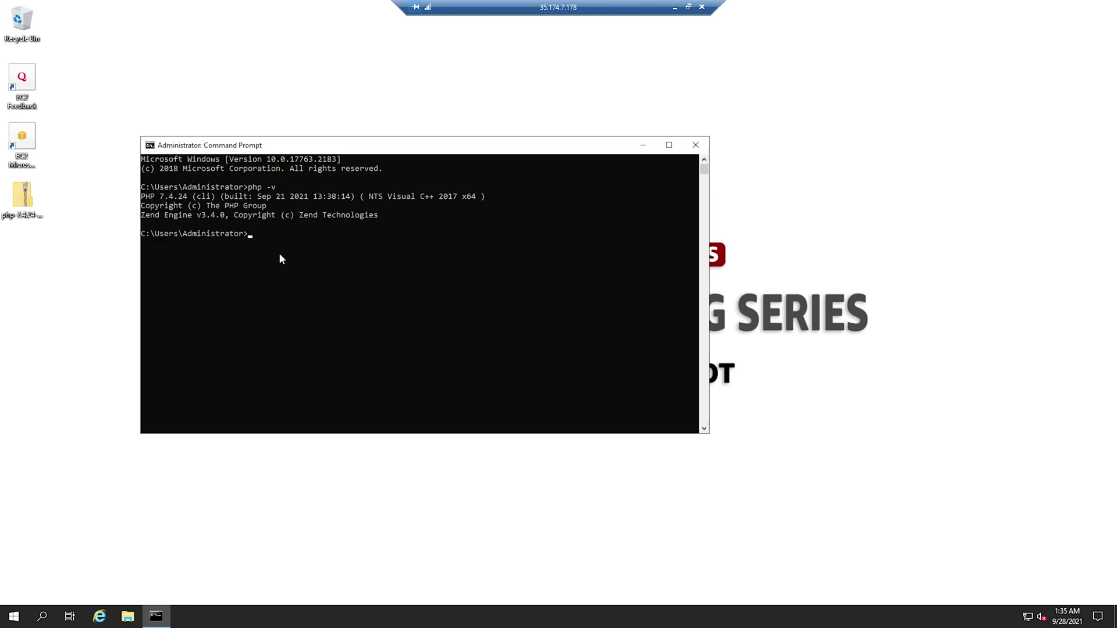
Select the 'PHP 7.4.24' text on the php -v version line
left_click(278, 234)
left_click_drag(142, 197, 187, 198)
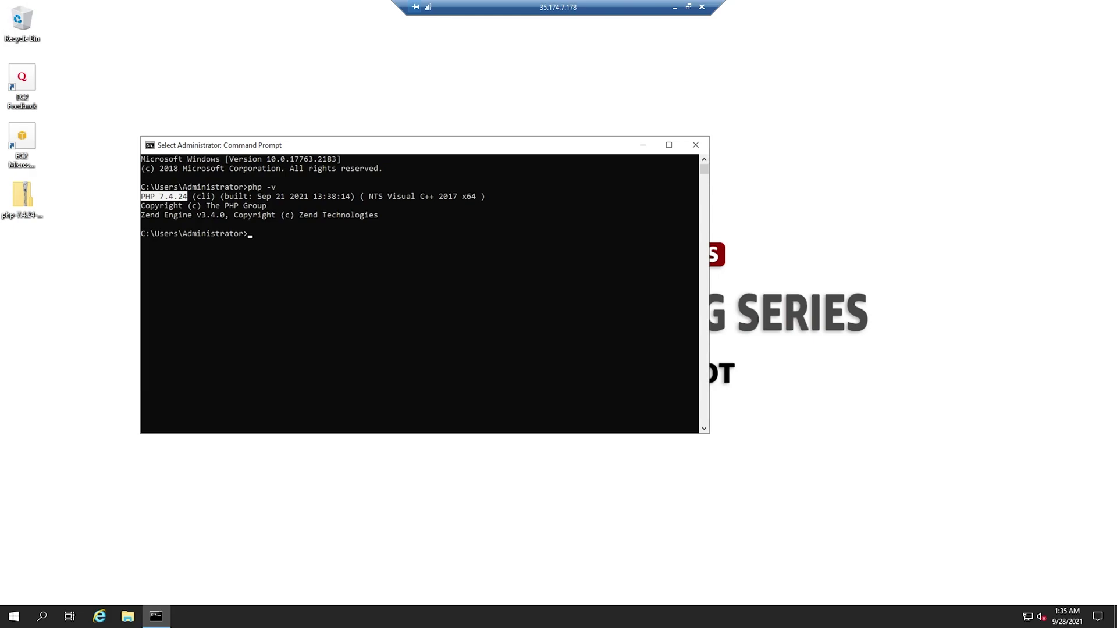